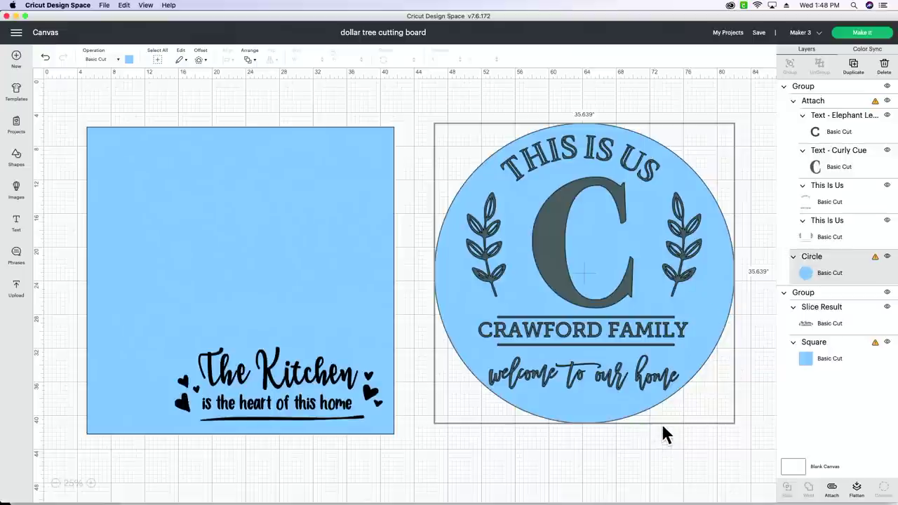
Step: Add a circle shape to the canvas and place it in the empty area below the kitchen design
click(699, 456)
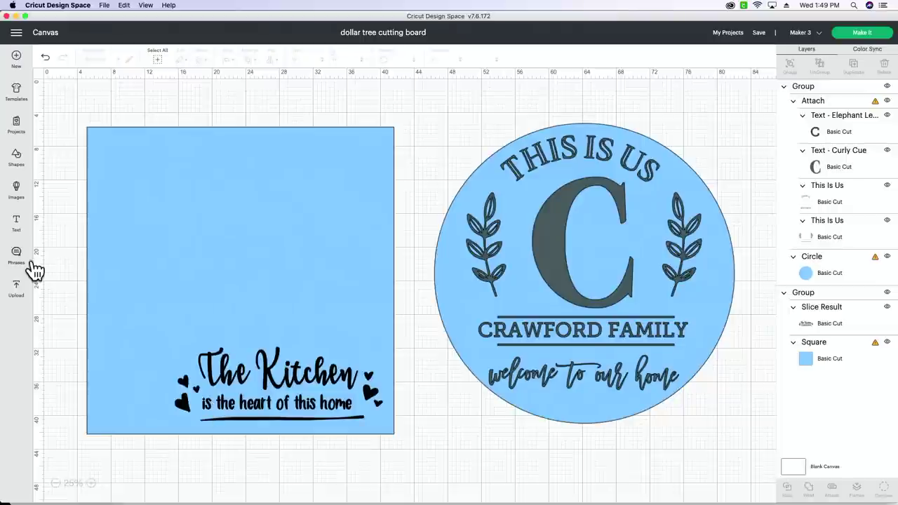
mouse_move(17, 160)
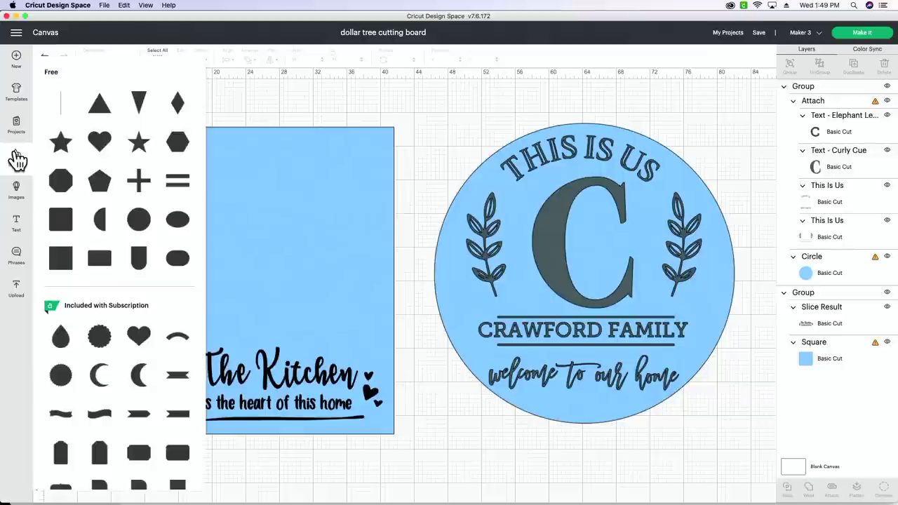
click(139, 219)
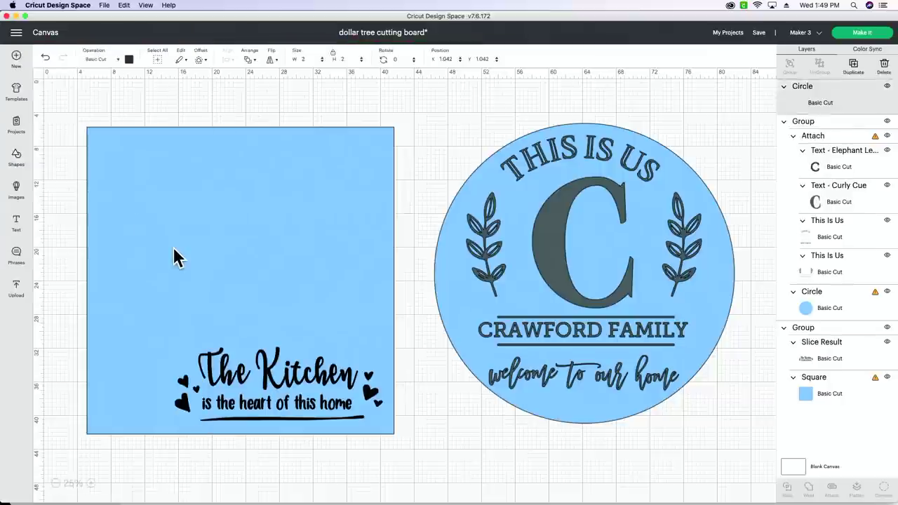
drag(56, 102, 199, 484)
scroll(181, 412, down, 5)
drag(201, 257, 126, 239)
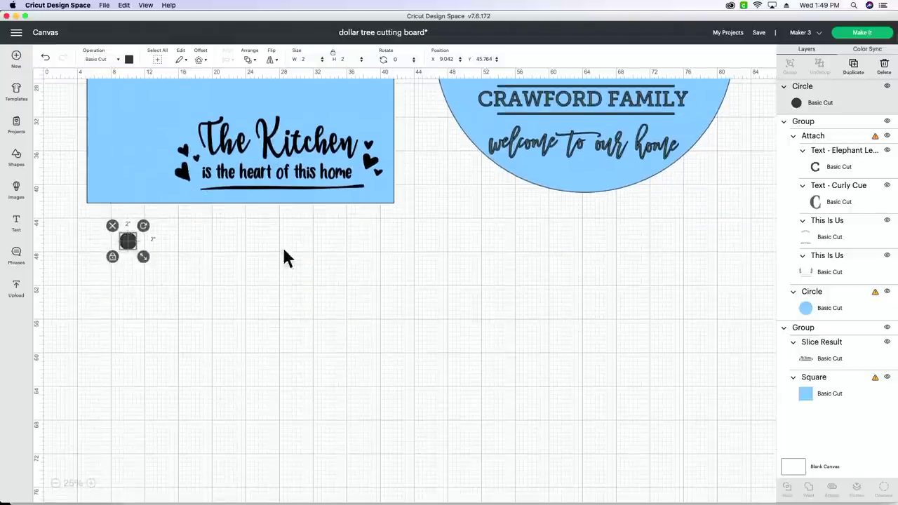
Step: Set the new circle's width to 8 inches
click(316, 58)
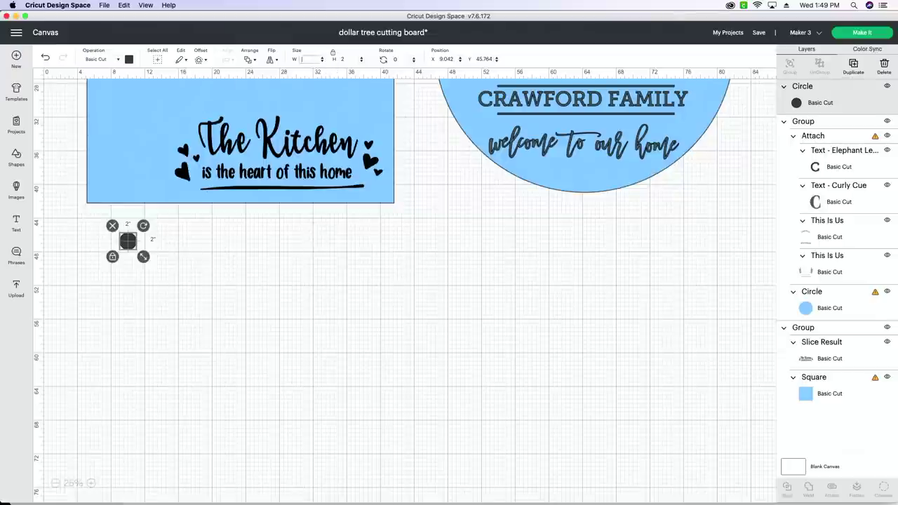
text(8)
key(Return)
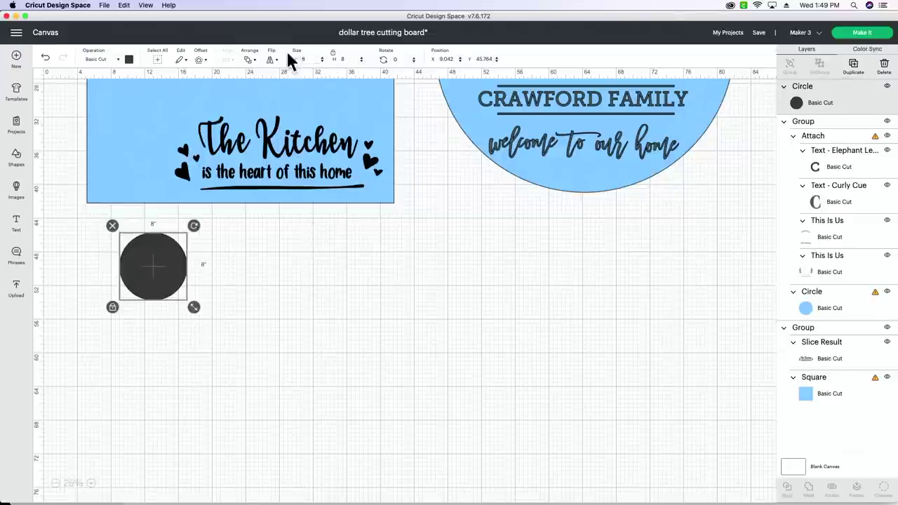
Step: Move the two existing sign designs up out of the way and shift the 8-inch circle into the freed space
drag(675, 228, 162, 94)
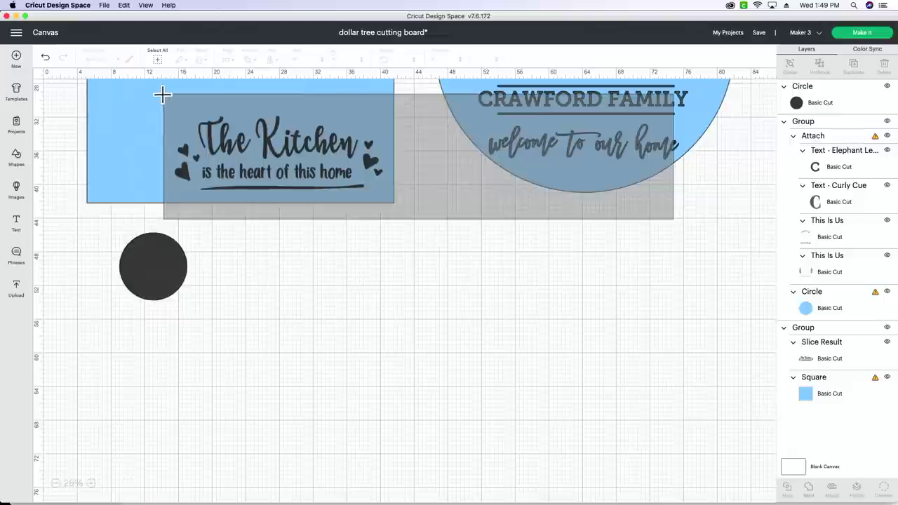
drag(740, 211, 357, 88)
click(156, 265)
drag(156, 265, 177, 129)
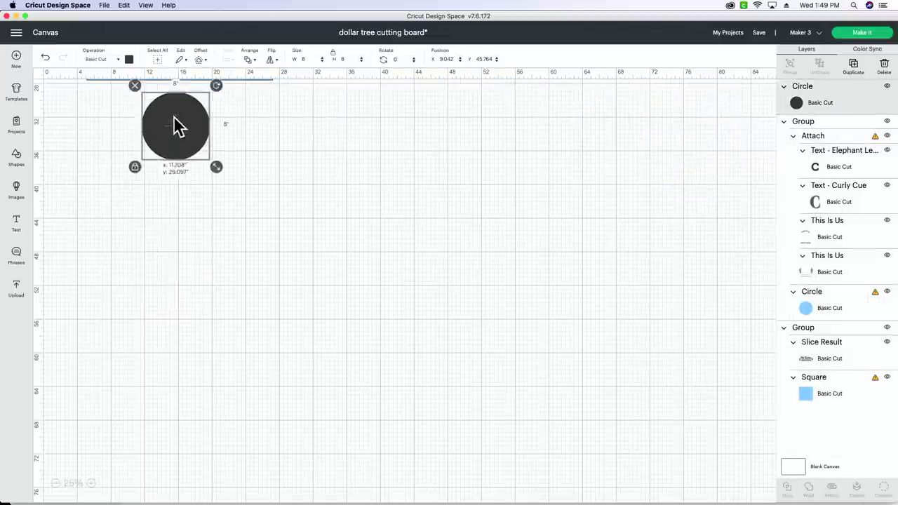
Step: Change the colour of the 8-inch circle to light blue
click(91, 483)
click(91, 484)
click(91, 483)
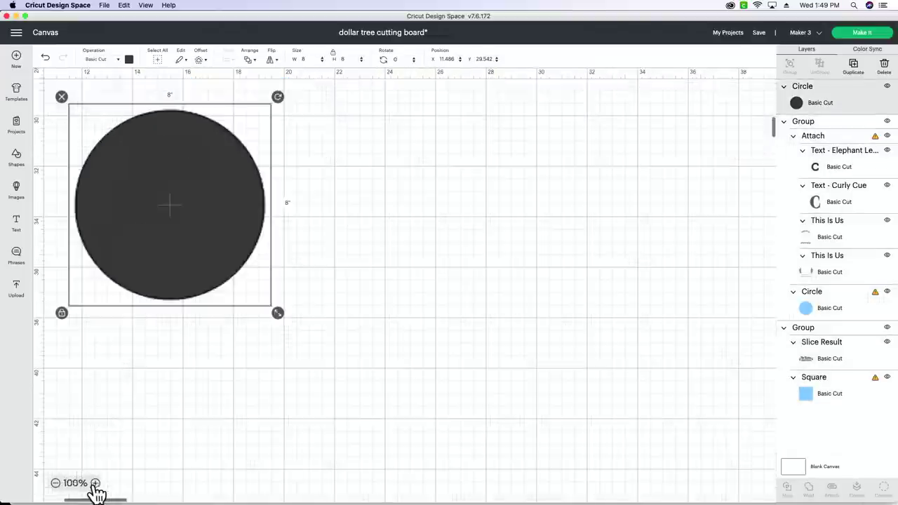
click(92, 484)
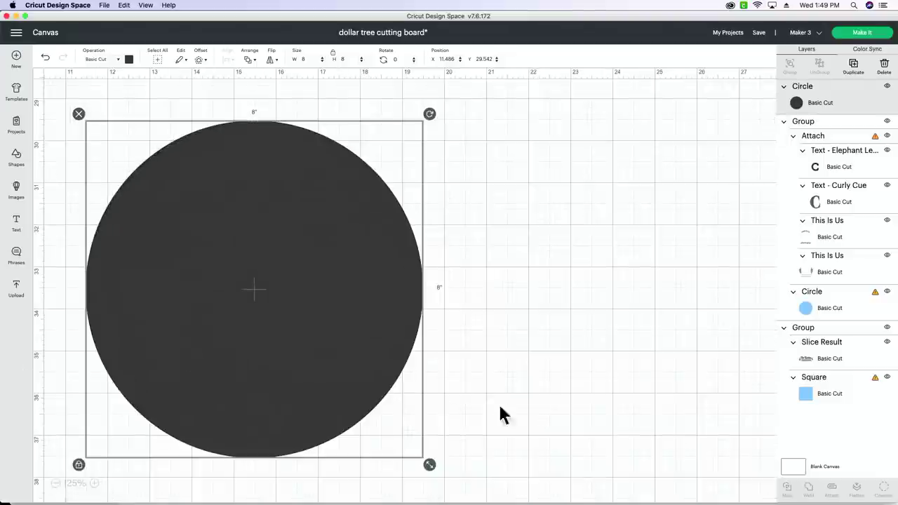
click(129, 59)
click(139, 100)
click(497, 230)
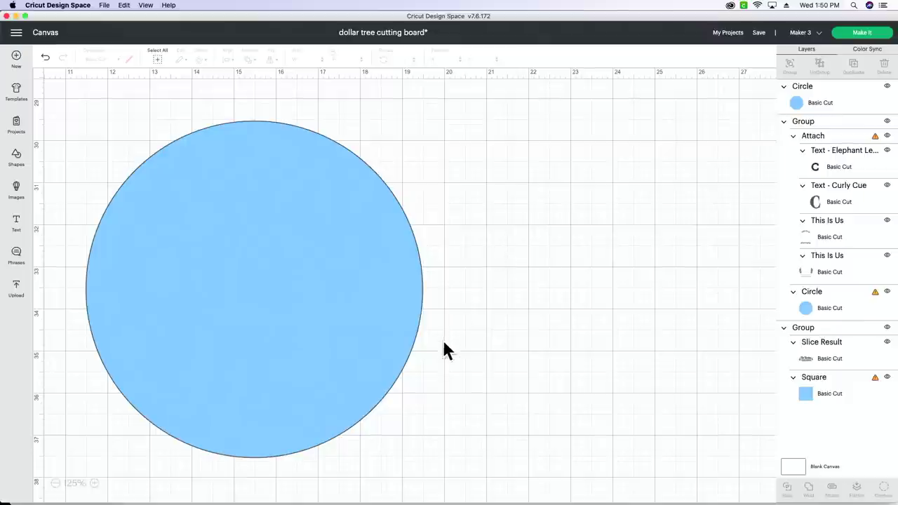
Step: Switch to Chrome and open the newest collection of cut files on the Makers Gonna Learn site
click(357, 481)
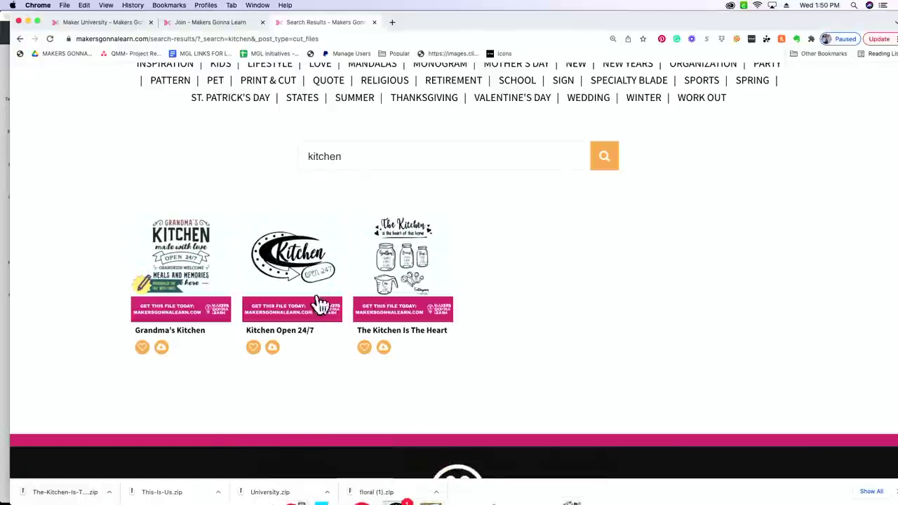
click(19, 39)
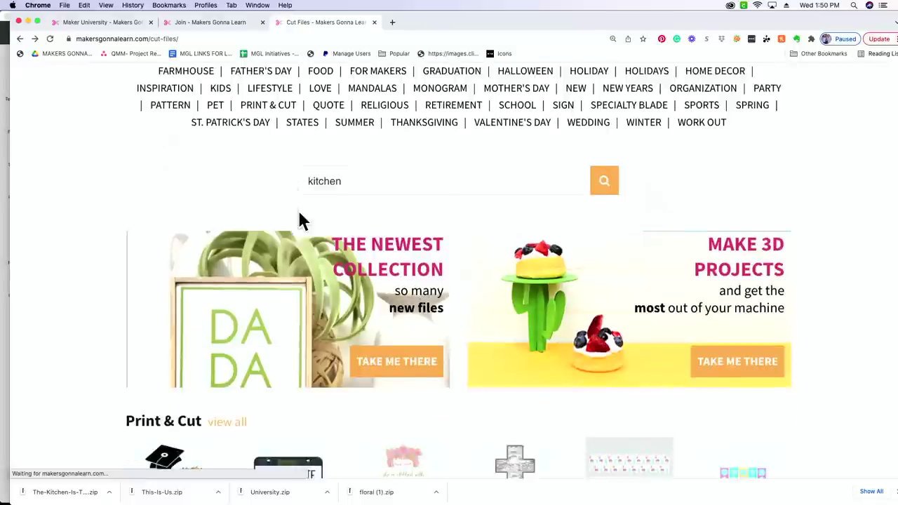
click(379, 361)
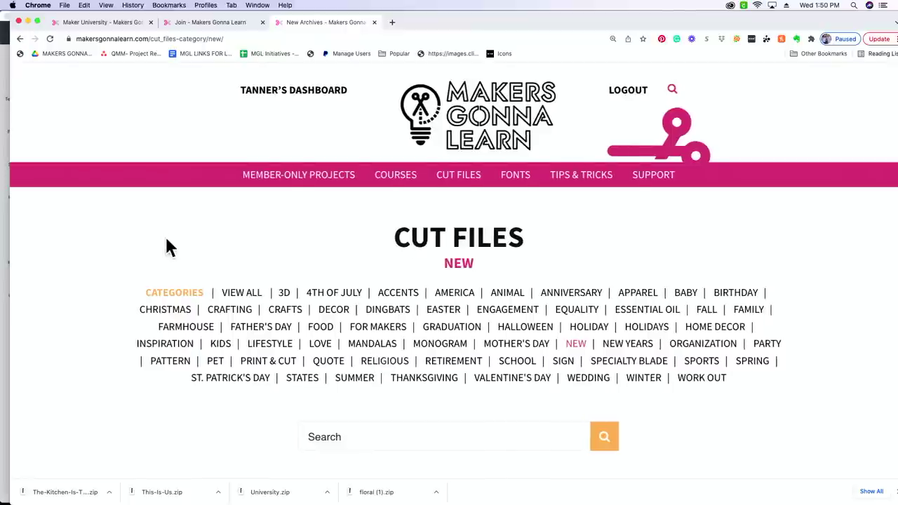
Step: Browse the newest cut files, view the Grandma design's page and return to the collection
scroll(167, 242, down, 5)
scroll(220, 250, down, 3)
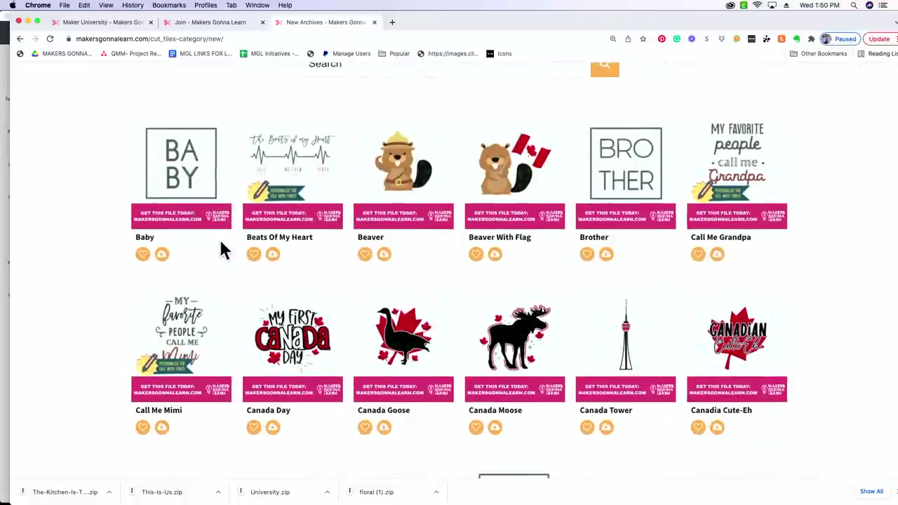
scroll(222, 250, down, 4)
scroll(221, 251, down, 3)
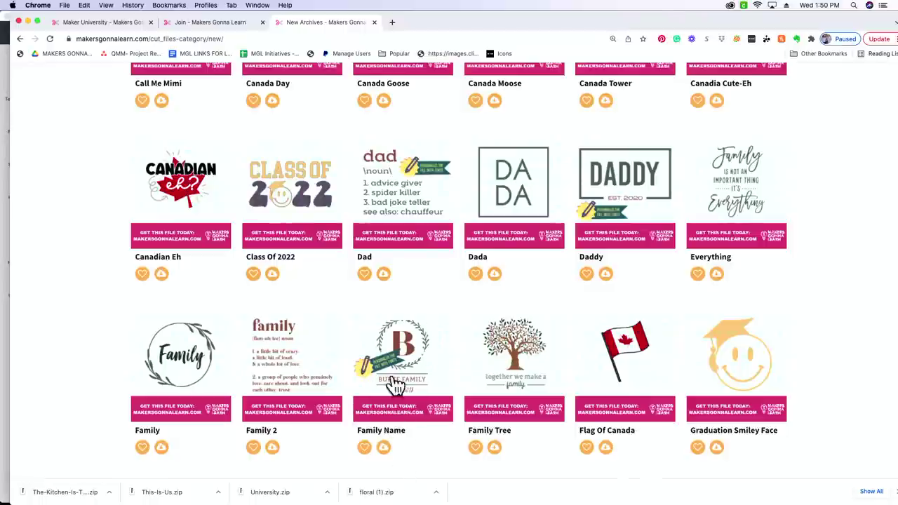
scroll(410, 368, down, 5)
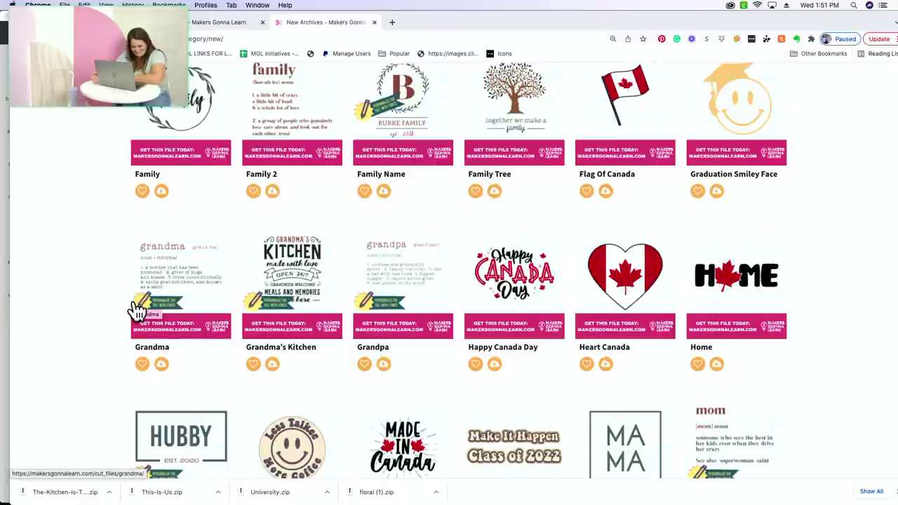
click(156, 290)
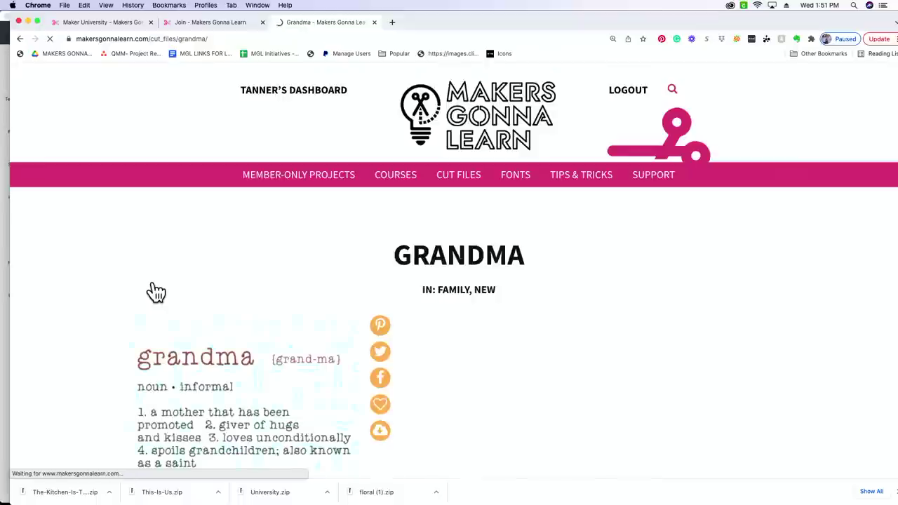
scroll(156, 292, down, 4)
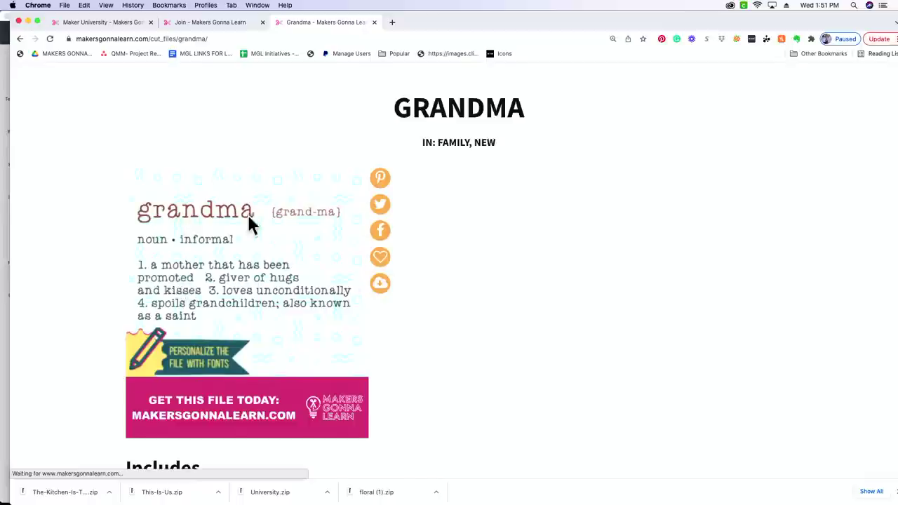
click(21, 38)
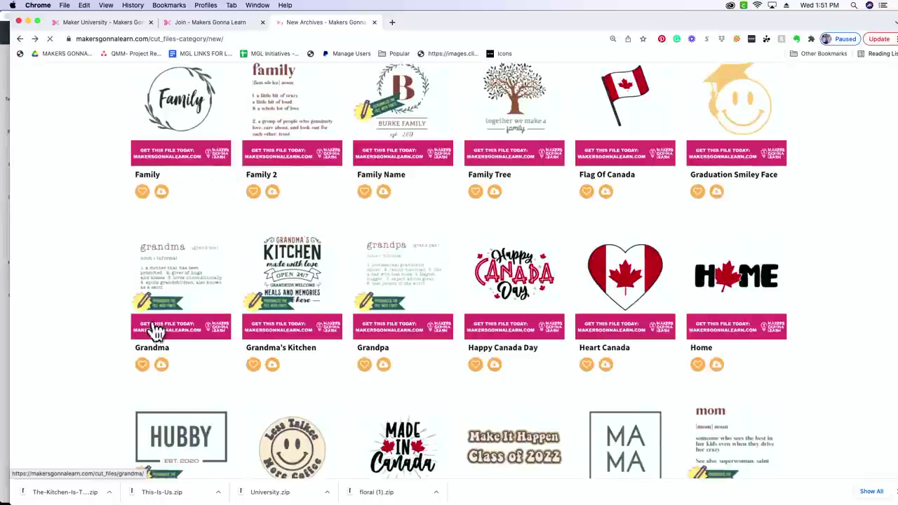
Step: Find the This Is Us design among the newest cut files and open its page
scroll(126, 330, down, 2)
scroll(129, 337, down, 6)
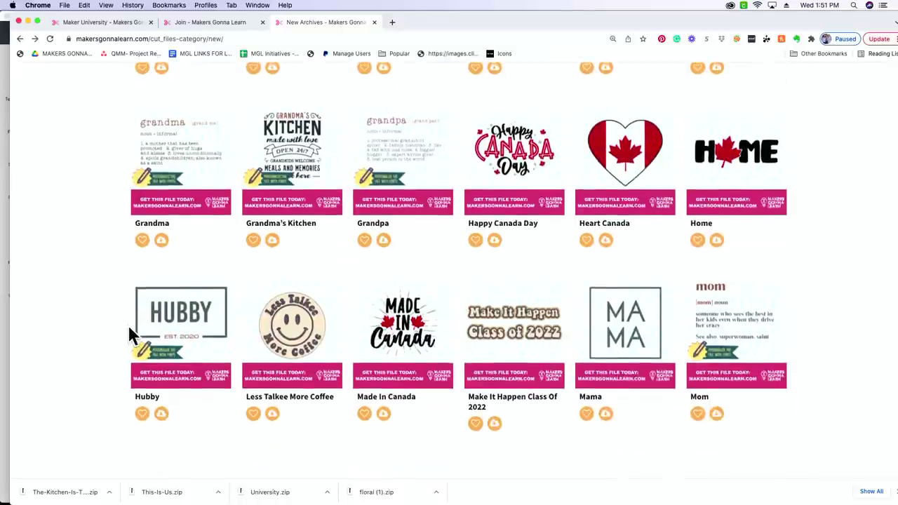
scroll(128, 330, down, 6)
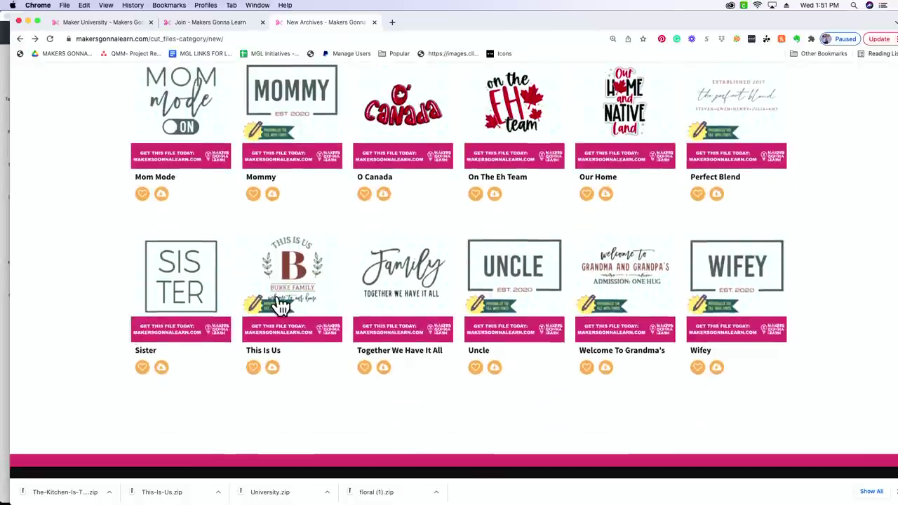
click(281, 305)
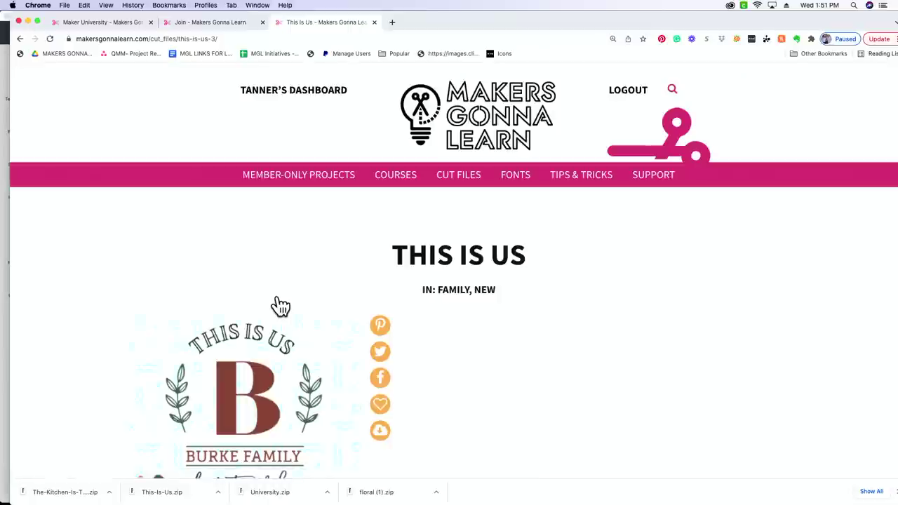
scroll(280, 305, down, 3)
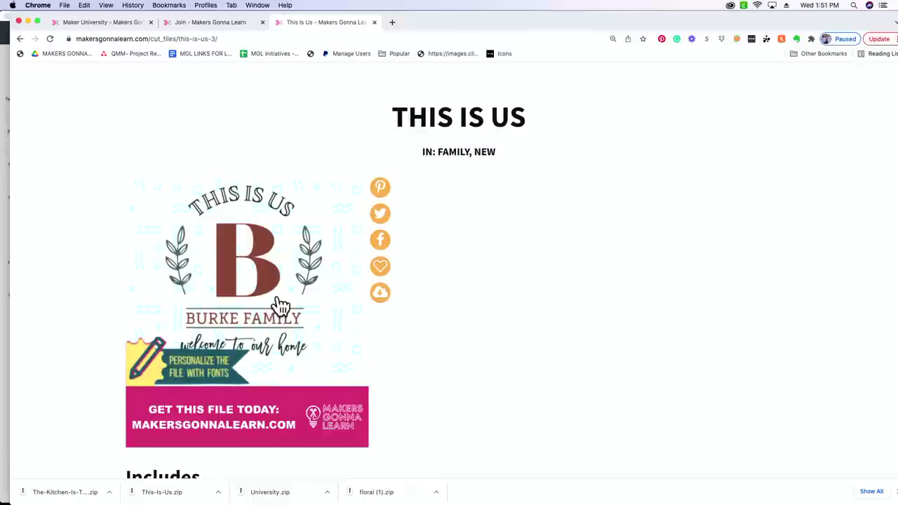
scroll(279, 302, down, 3)
scroll(281, 301, up, 2)
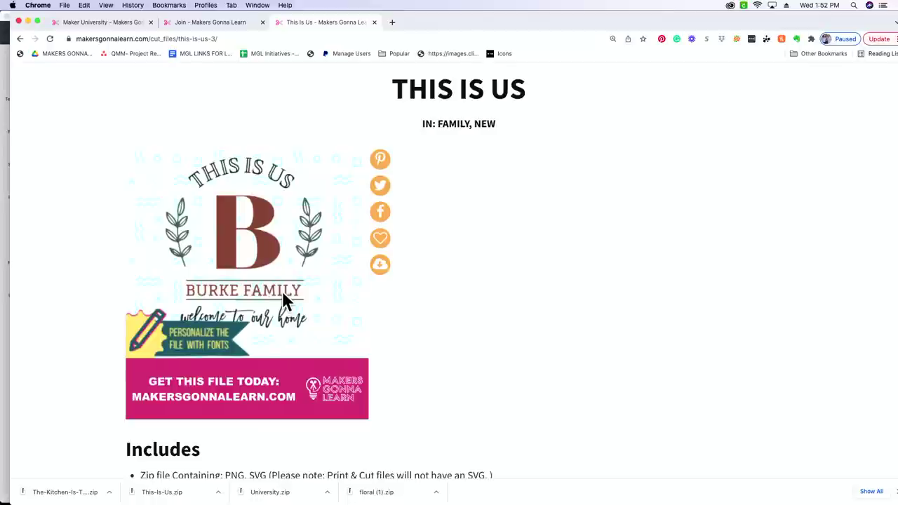
Step: Download the This Is Us zip file, extract it and open the resulting folder
click(386, 271)
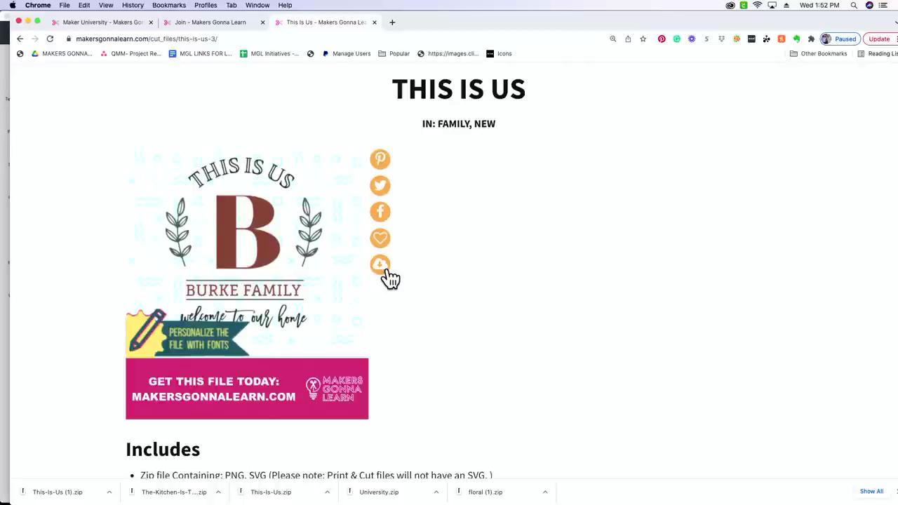
click(59, 498)
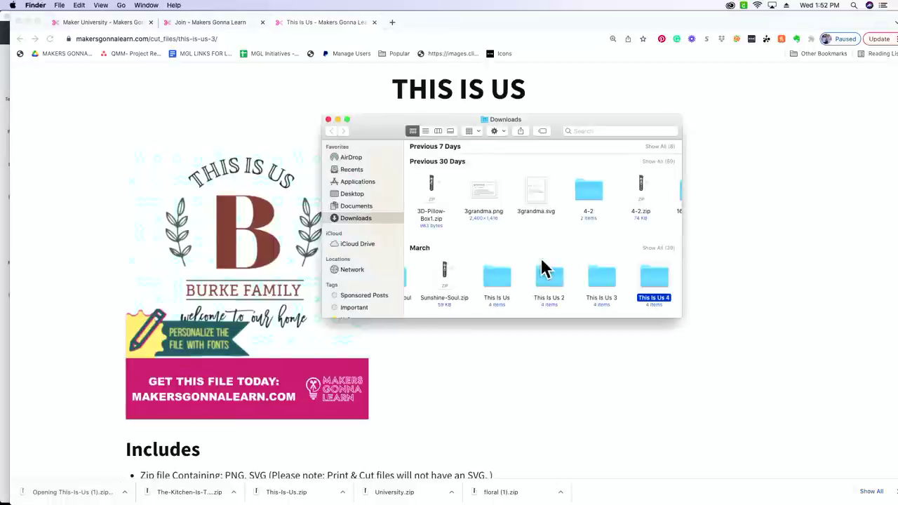
double_click(655, 274)
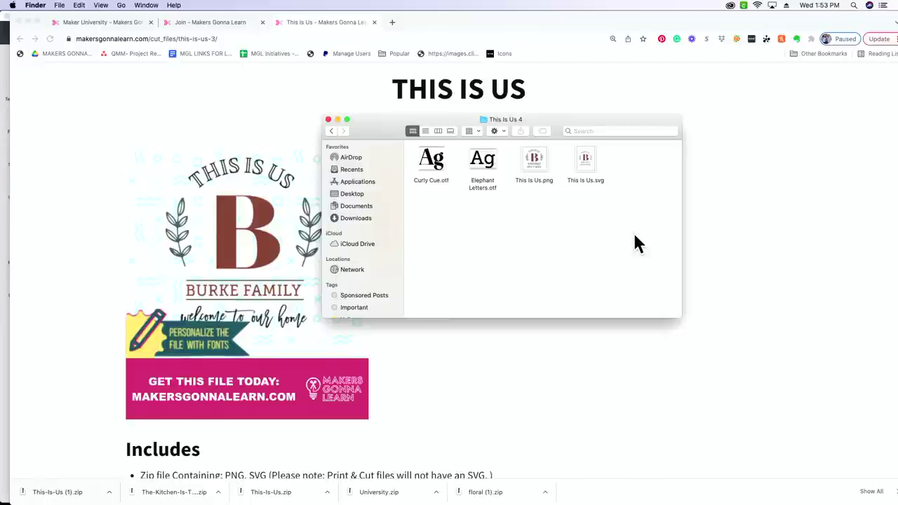
Step: Install the Elephant Letters font from the extracted This Is Us folder
double_click(483, 162)
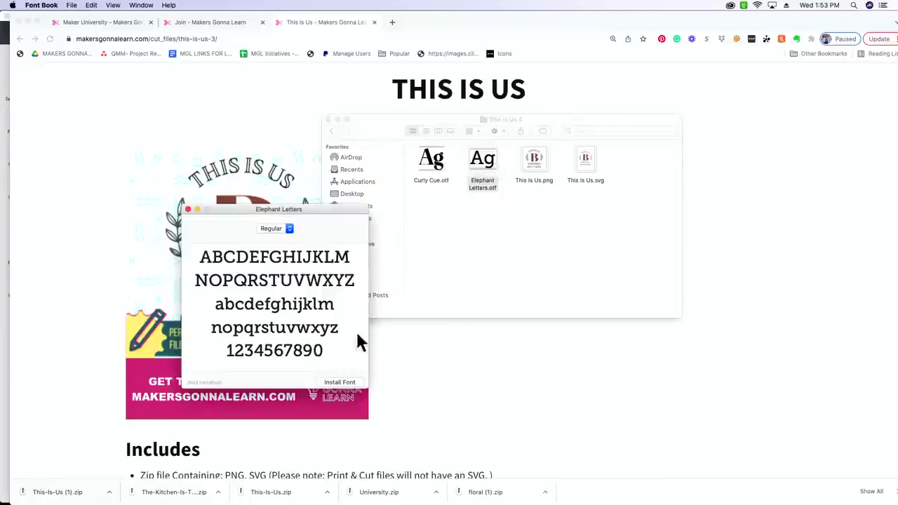
click(340, 382)
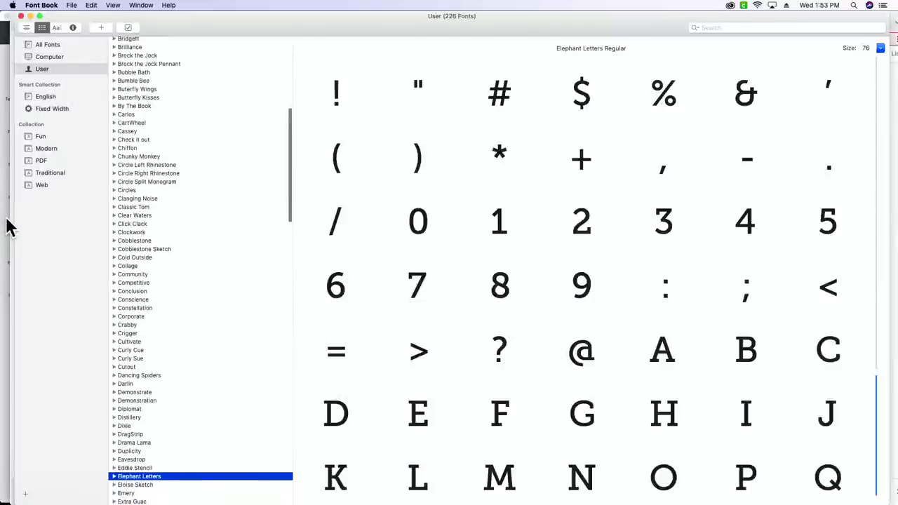
key(super+Tab)
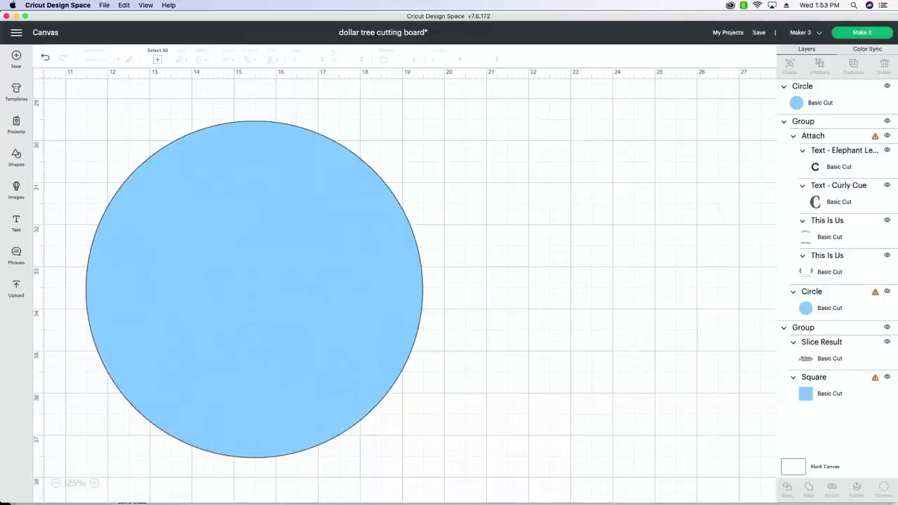
Step: Install the Curly Cue font from the This Is Us folder and return to Cricut Design Space
click(312, 482)
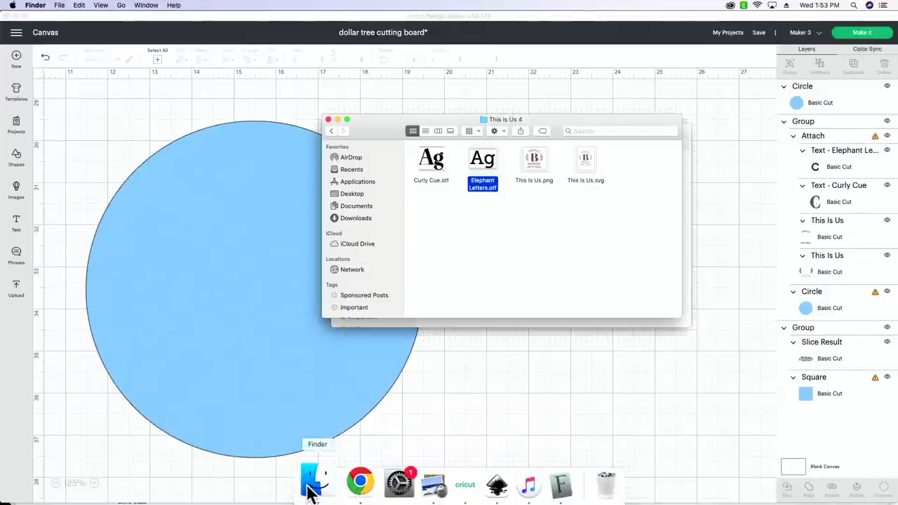
double_click(431, 161)
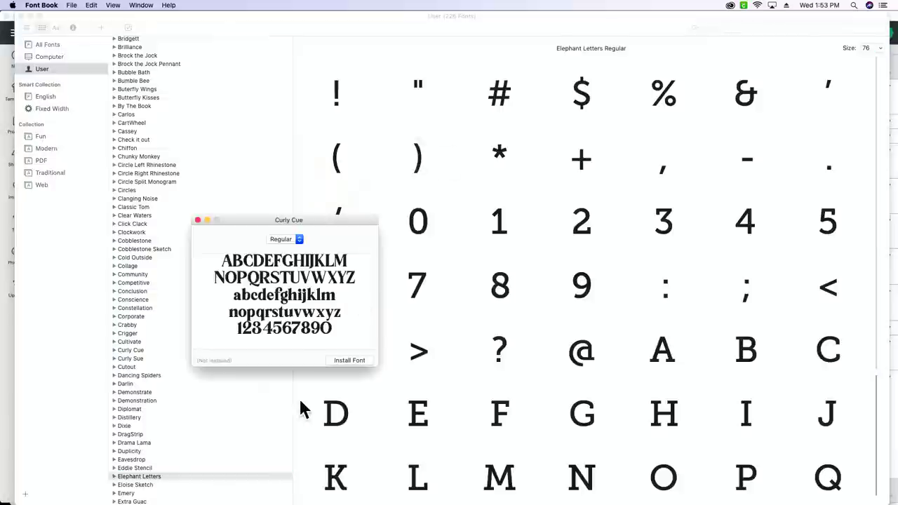
click(338, 360)
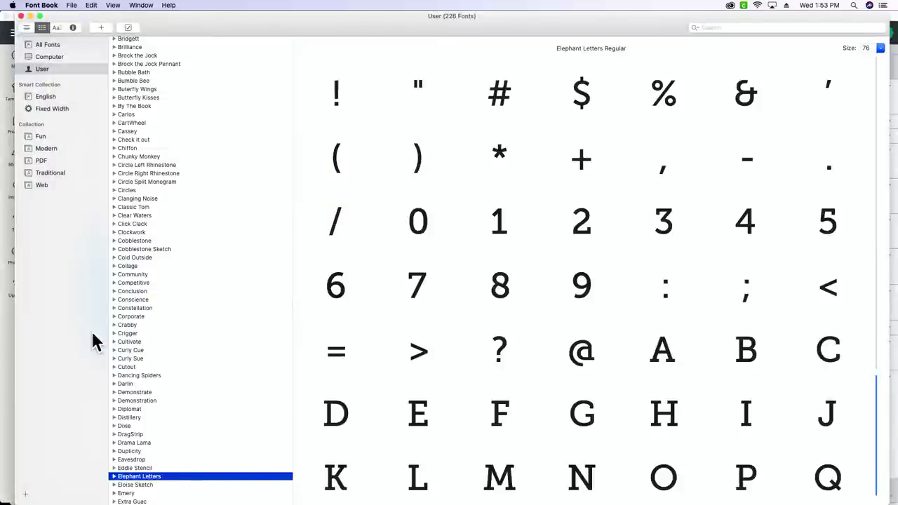
click(8, 327)
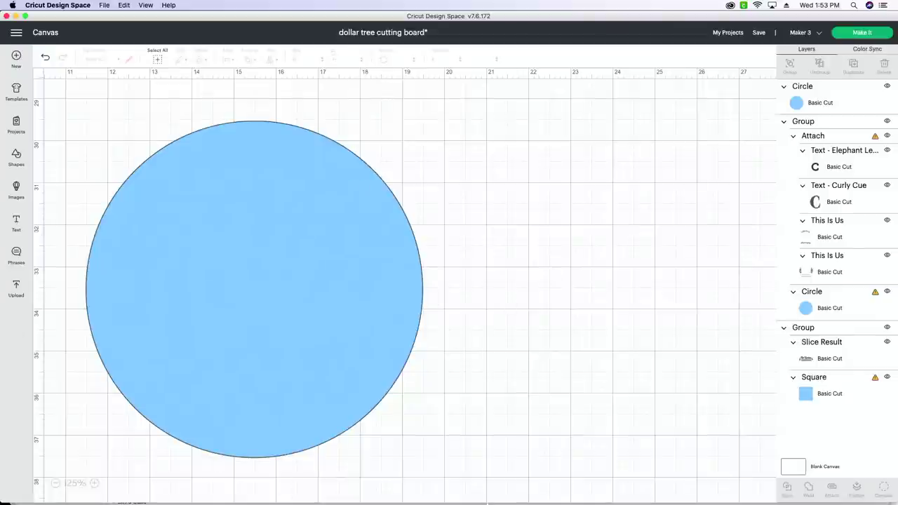
Step: Upload the This Is Us SVG file from the extracted This Is Us folder as a cut image
scroll(501, 267, down, 2)
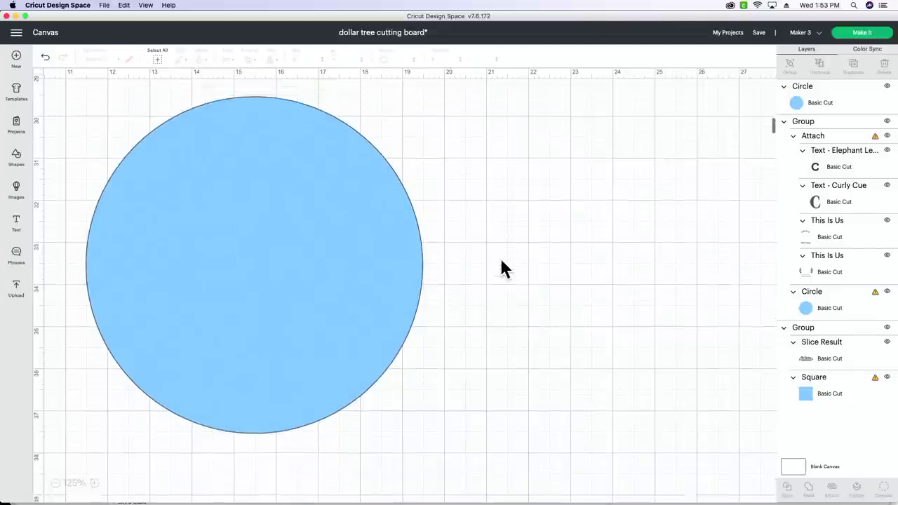
click(21, 291)
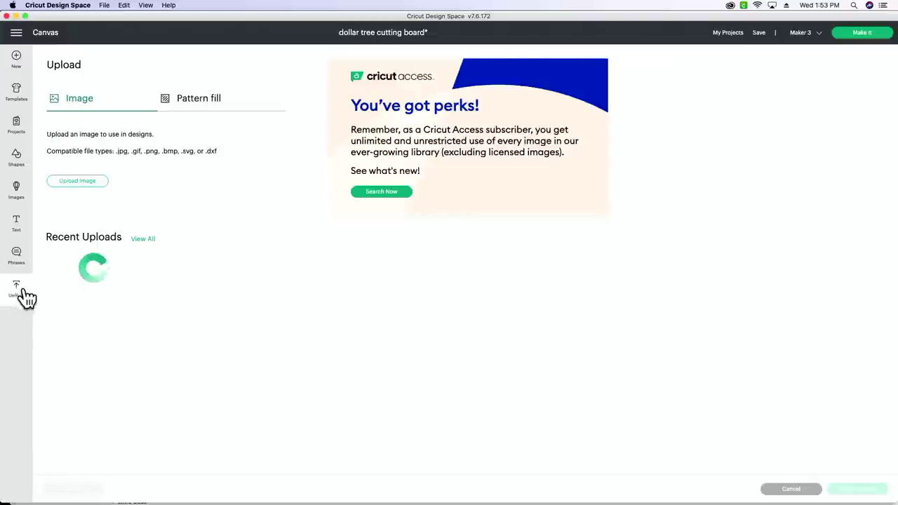
click(78, 182)
mouse_move(306, 498)
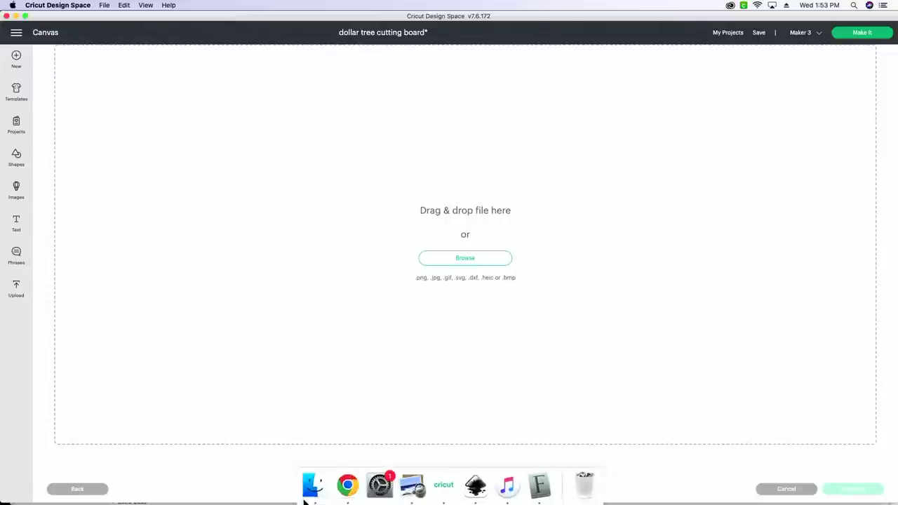
click(311, 482)
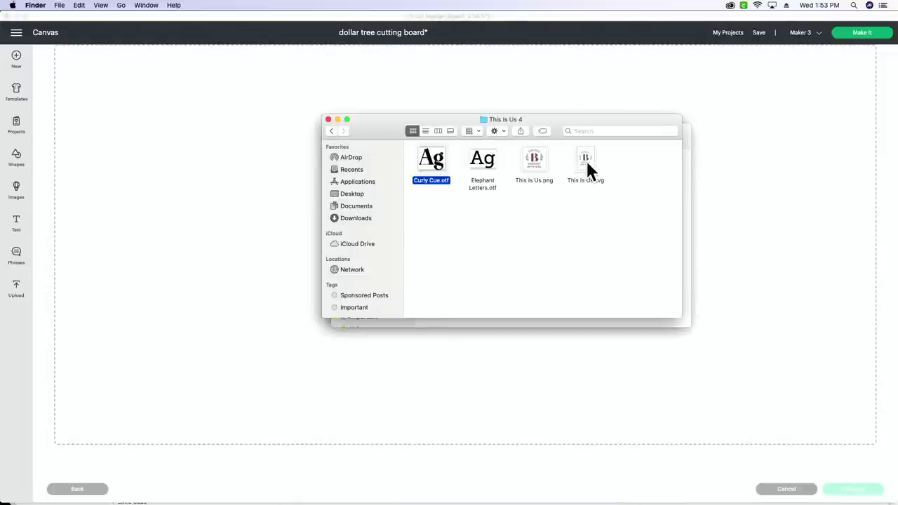
drag(586, 160, 590, 172)
drag(770, 157, 794, 149)
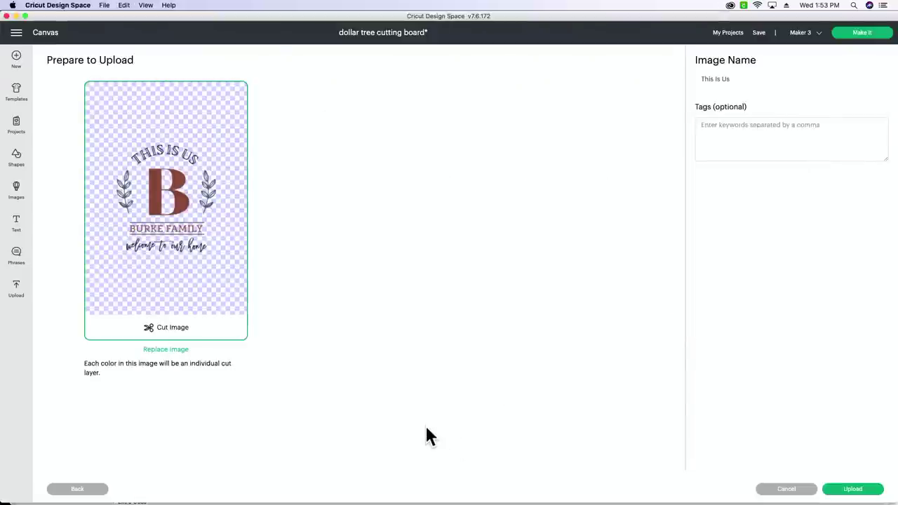
click(846, 491)
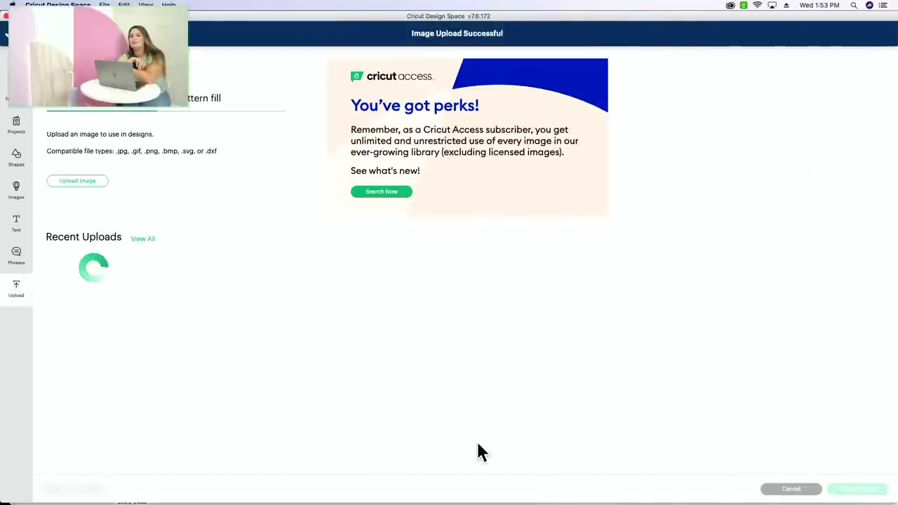
Step: Add the newly uploaded This Is Us image to the canvas and place it beside the blue circle
click(123, 334)
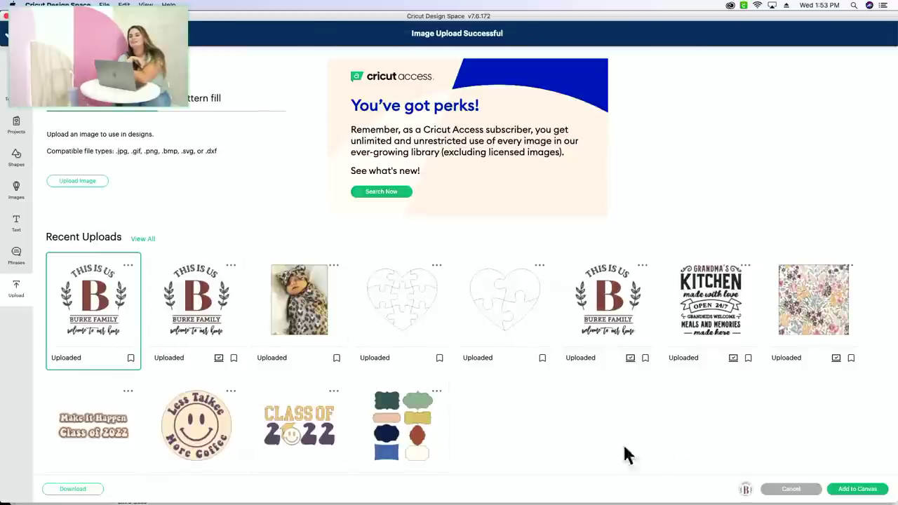
click(863, 489)
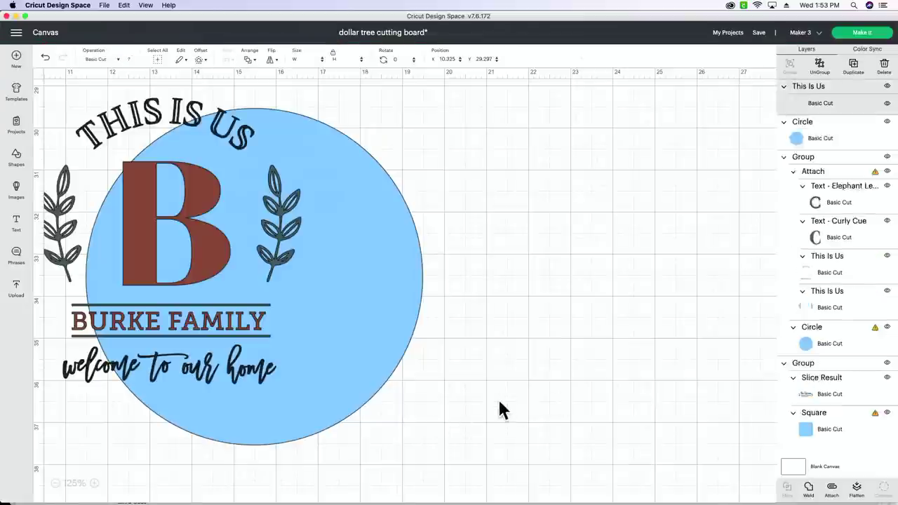
drag(196, 327, 568, 348)
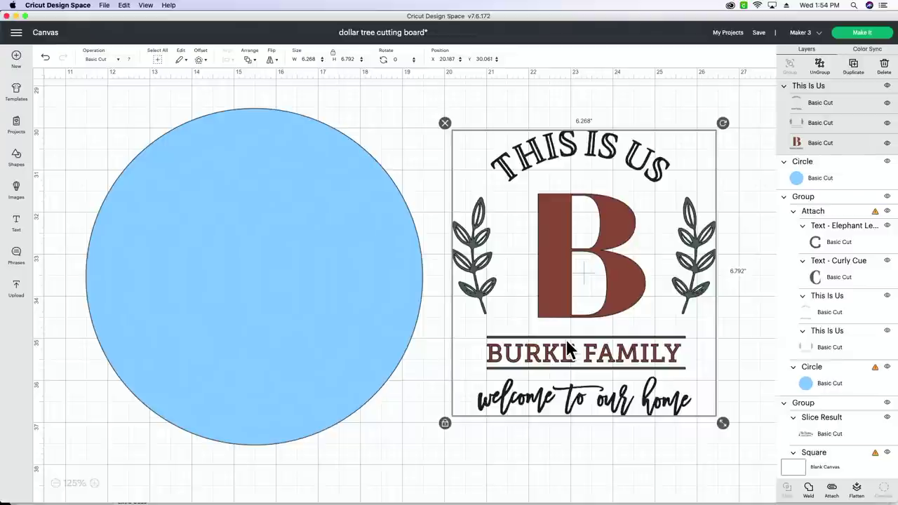
Step: Hide and show the first two layers of the This Is Us design to check which parts each contains
click(888, 105)
click(888, 104)
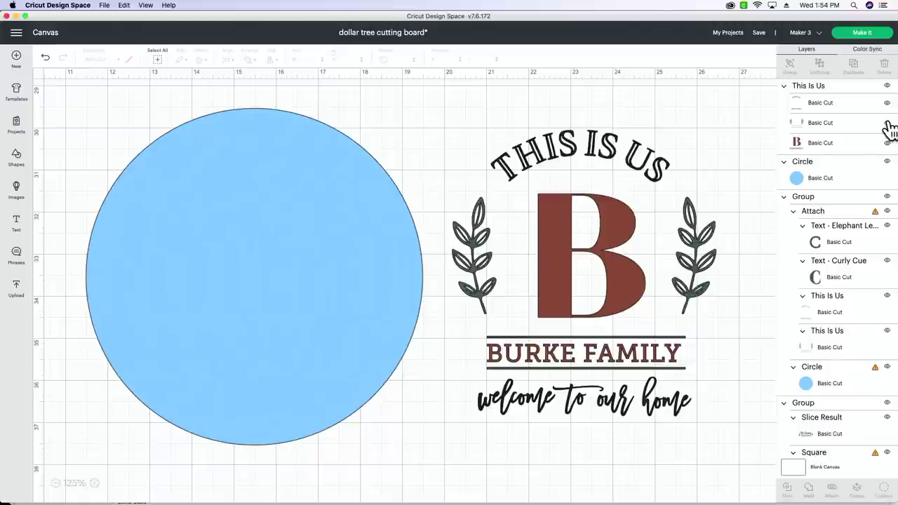
click(888, 123)
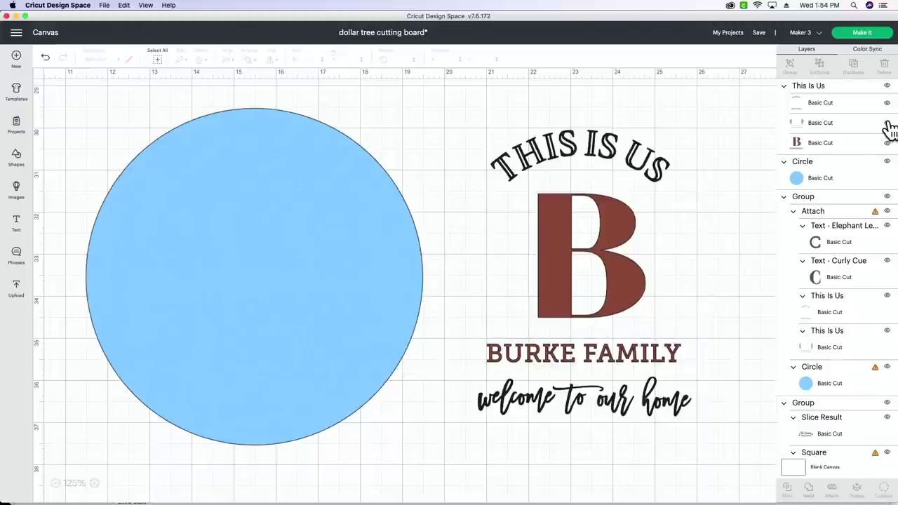
click(887, 124)
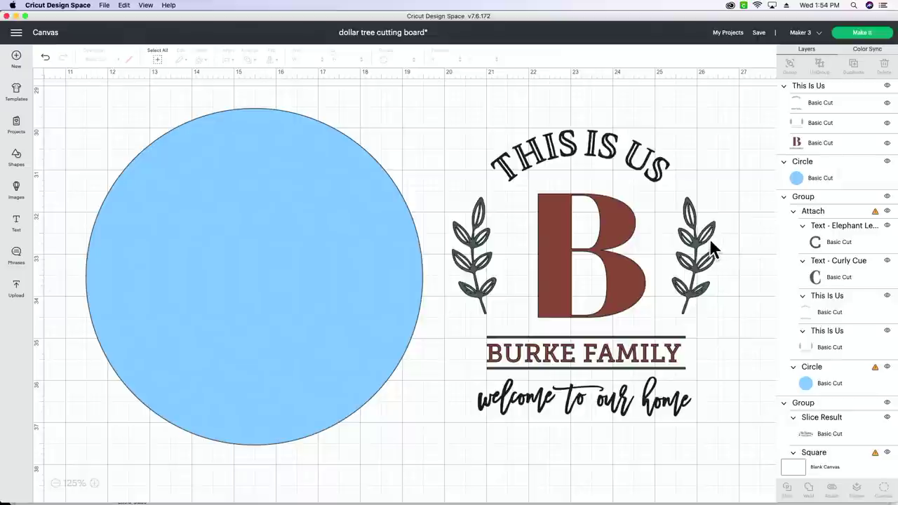
Step: Locate the This Is Us design on the canvas through its maroon layer and examine its lettering close up
scroll(601, 256, up, 20)
scroll(602, 256, left, 5)
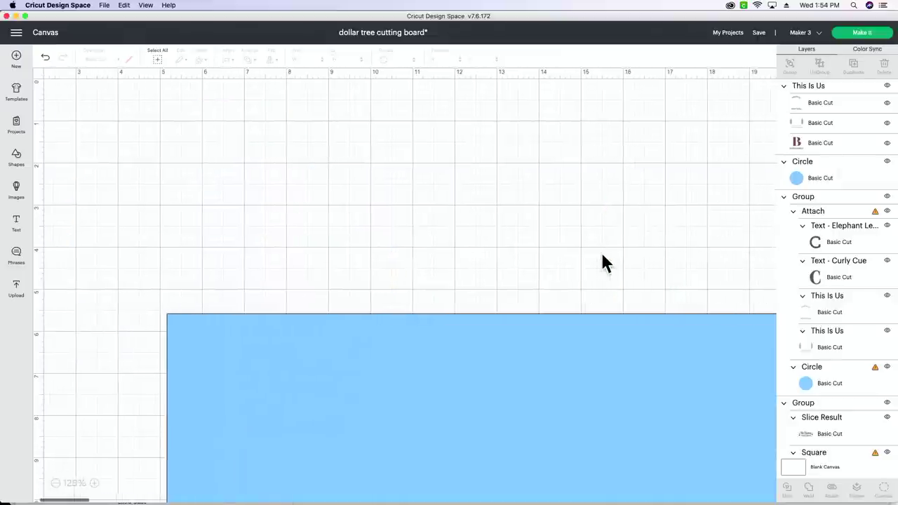
click(55, 484)
click(56, 483)
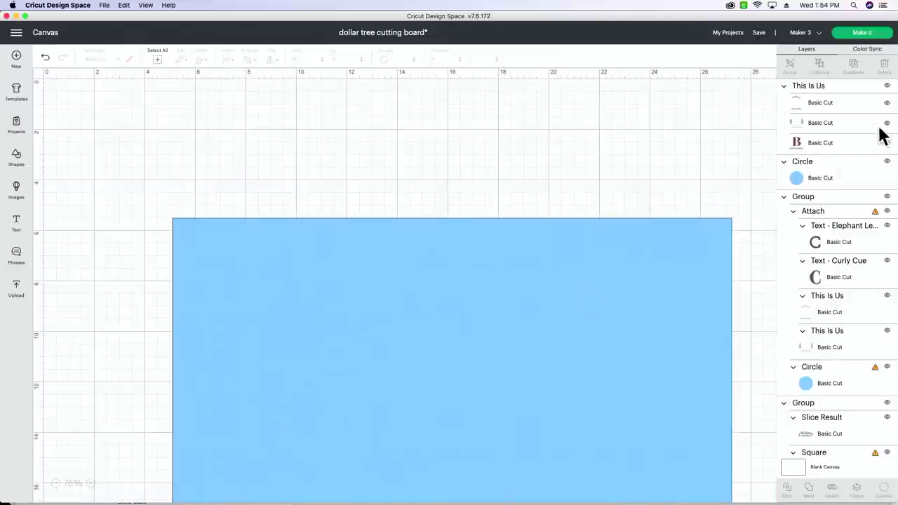
click(861, 144)
scroll(254, 229, up, 5)
scroll(254, 229, left, 3)
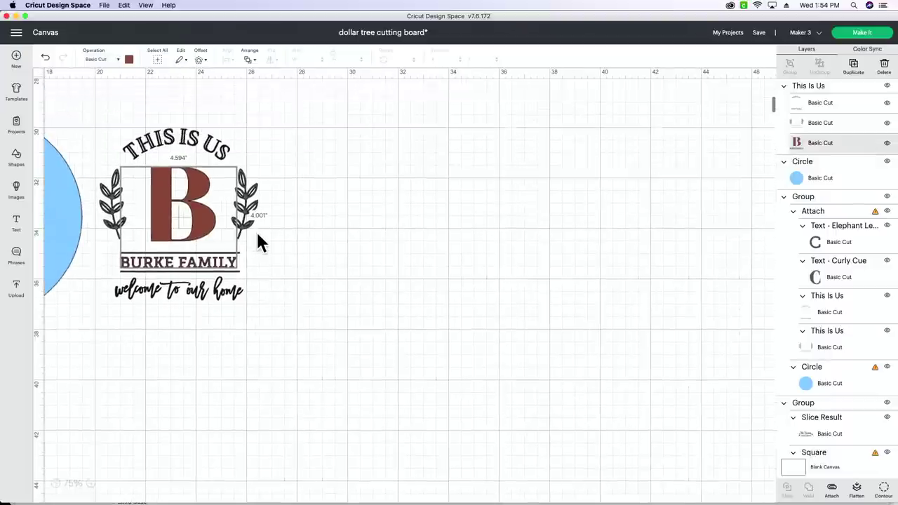
scroll(269, 229, left, 3)
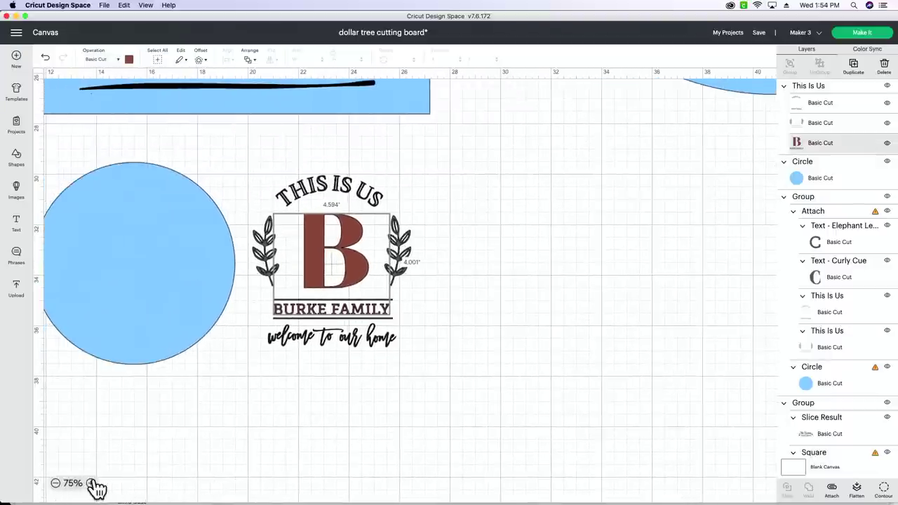
click(94, 484)
click(97, 484)
click(96, 484)
scroll(188, 418, up, 2)
scroll(188, 417, left, 1)
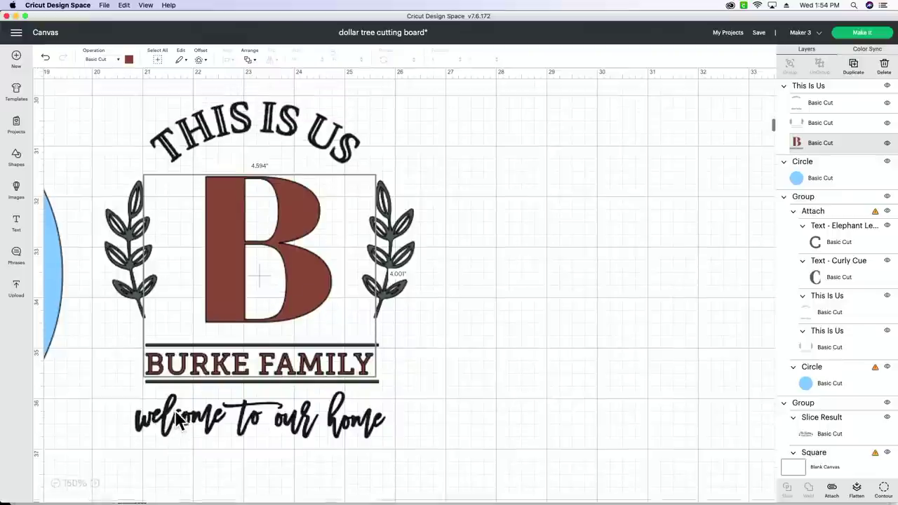
scroll(188, 417, left, 1)
click(528, 419)
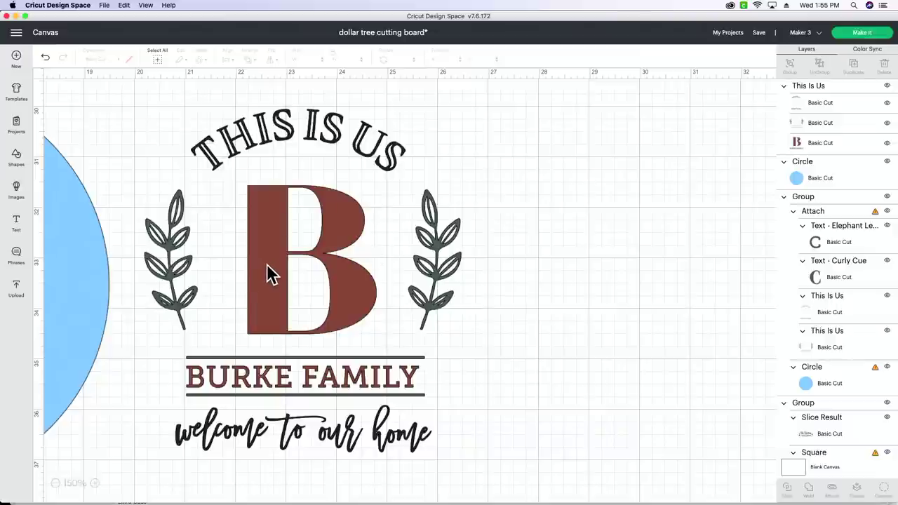
Step: Add a new text object and set its font to Curly Cue
click(16, 223)
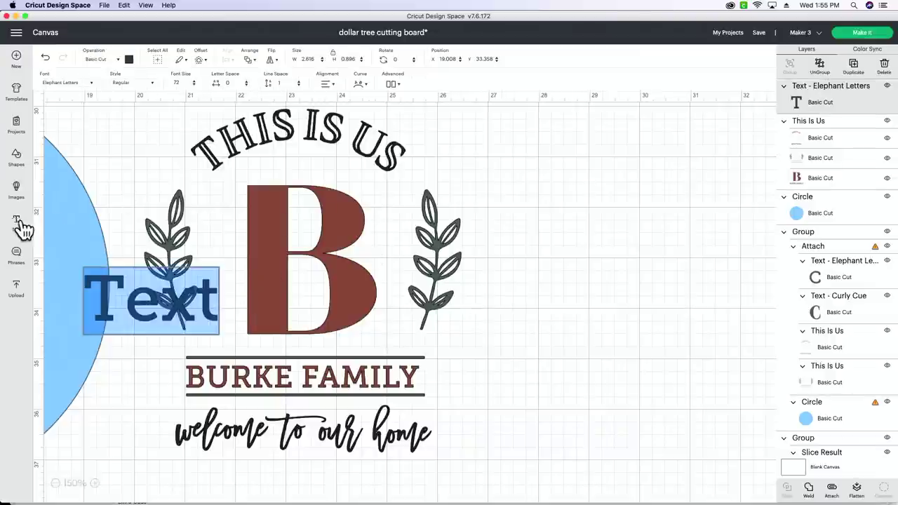
click(87, 82)
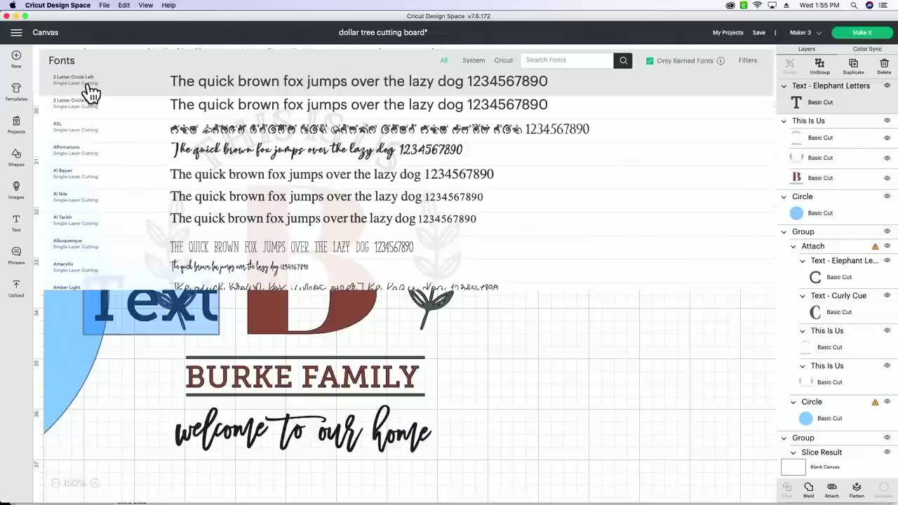
click(577, 59)
text(curly)
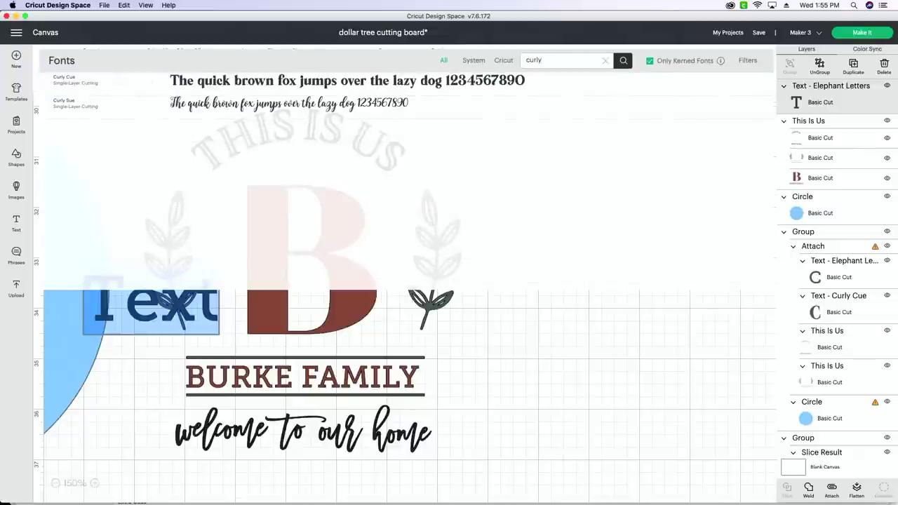
click(294, 81)
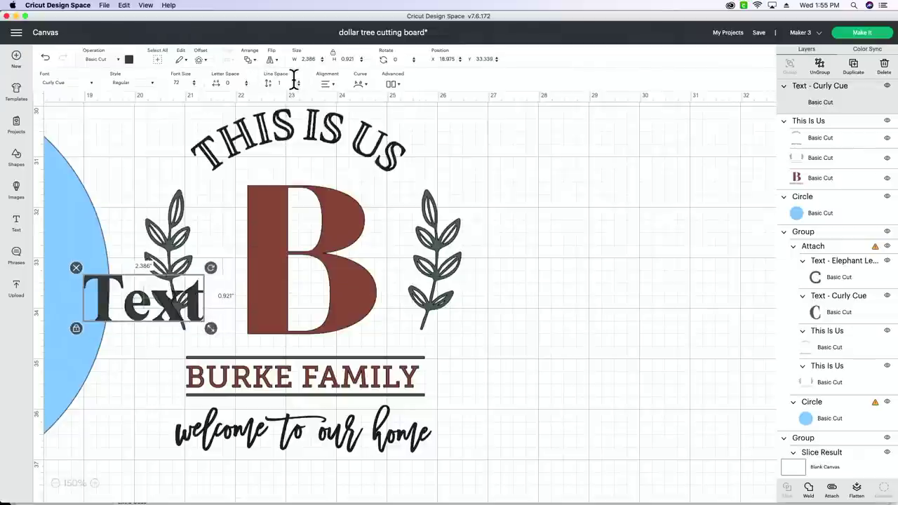
Step: Move the Curly Cue text to the empty area beside the design and change it to the letter C
drag(147, 314, 572, 225)
double_click(573, 218)
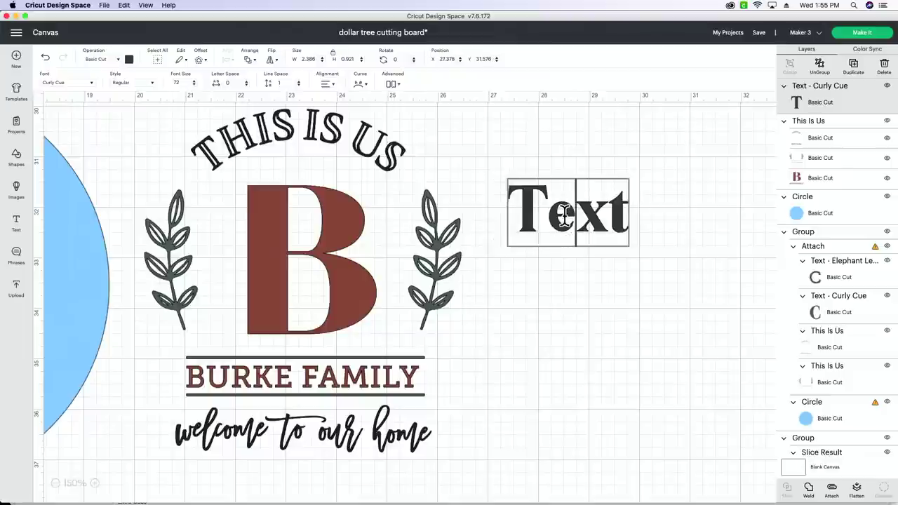
double_click(575, 214)
text(C)
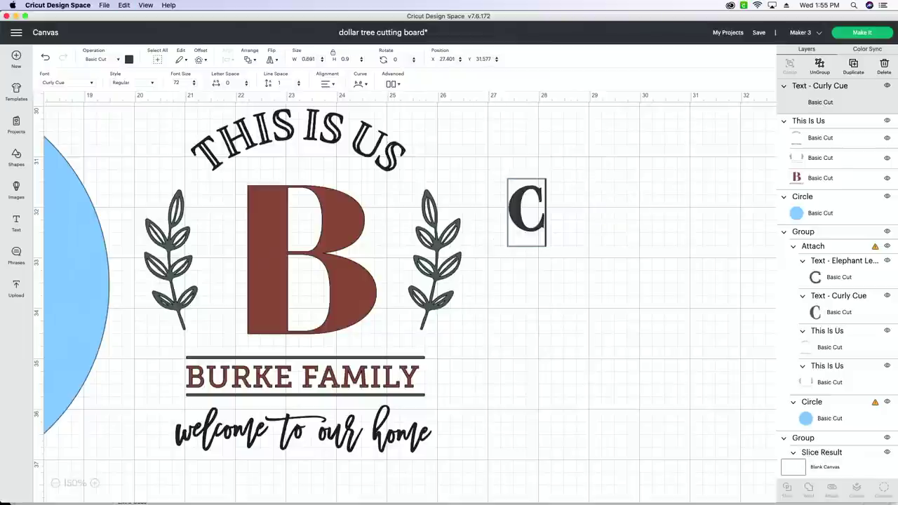
click(576, 241)
click(538, 230)
Step: Resize the C to about 2.36 by 3.07 inches and position it over the maroon B between the laurels
drag(551, 240, 659, 379)
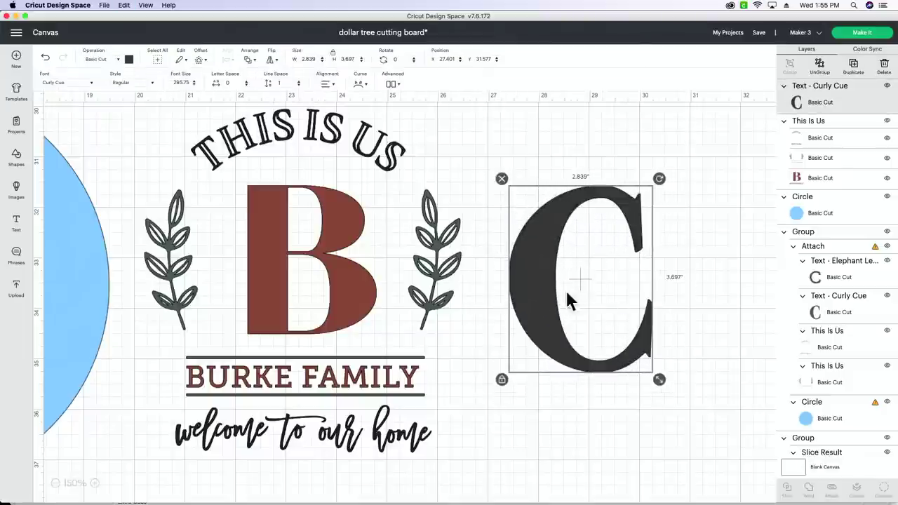
drag(537, 308, 257, 276)
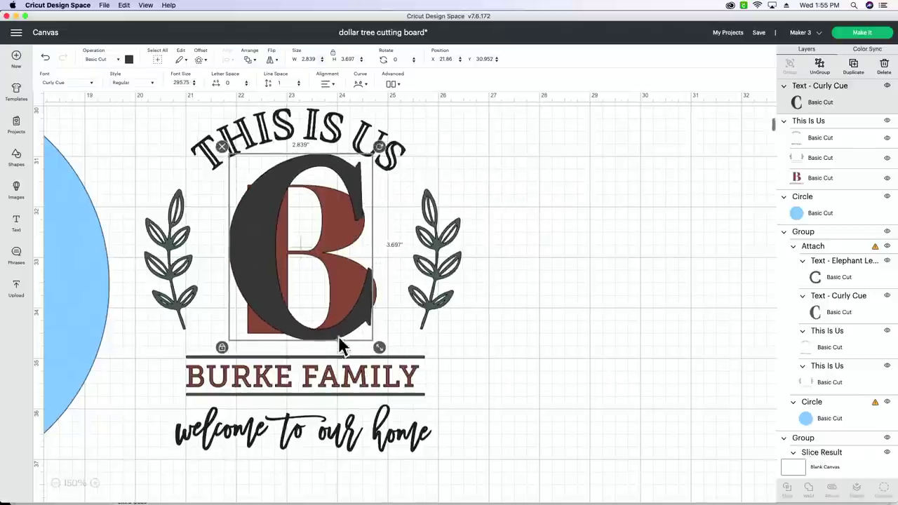
drag(379, 347, 365, 330)
drag(277, 279, 274, 306)
mouse_move(367, 351)
mouse_down()
mouse_move(337, 325)
mouse_move(356, 337)
mouse_up()
drag(269, 295, 271, 304)
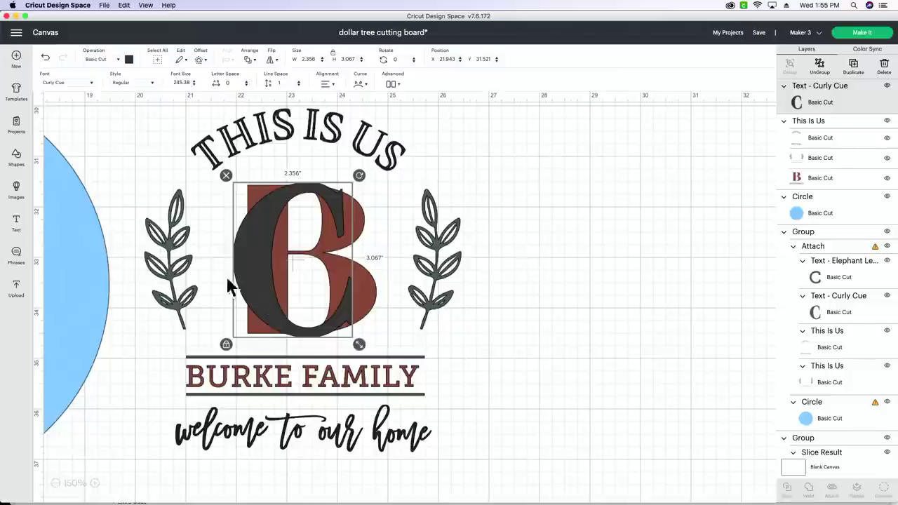
Step: Add a second text object and set its font to Elephant Letters
click(19, 226)
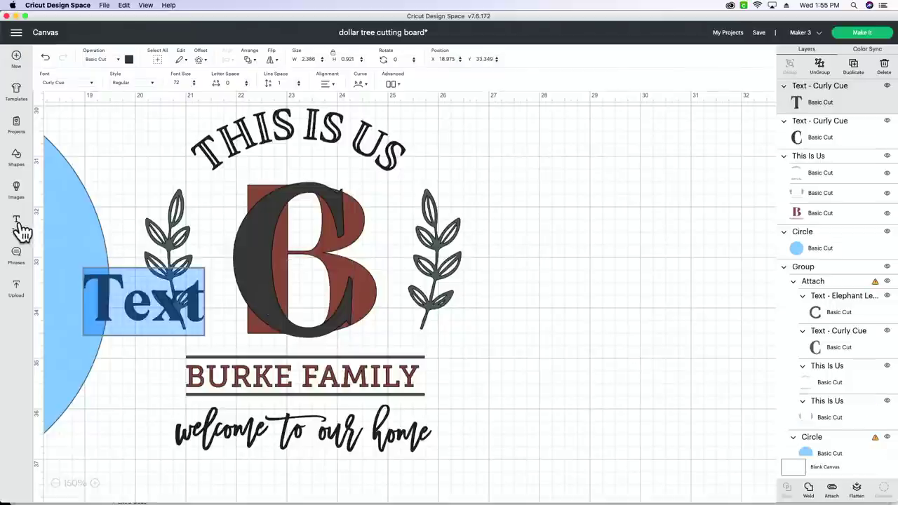
click(85, 80)
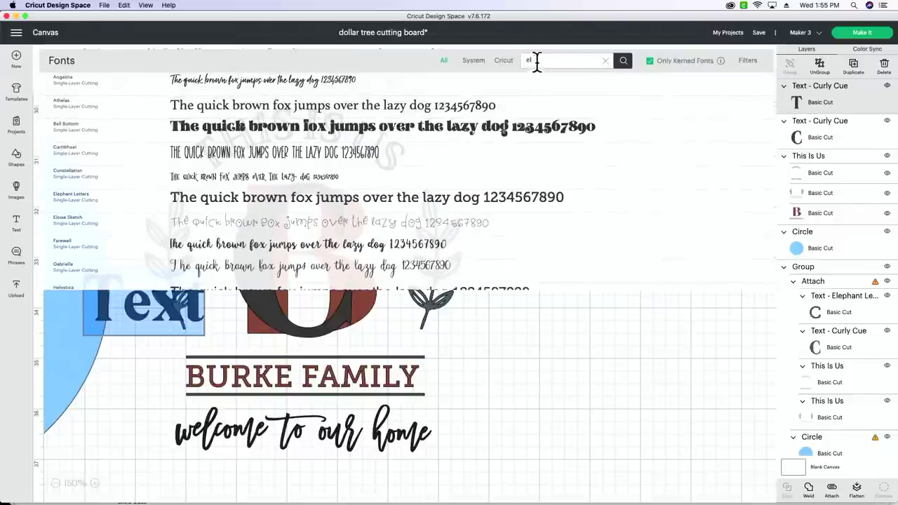
text(e)
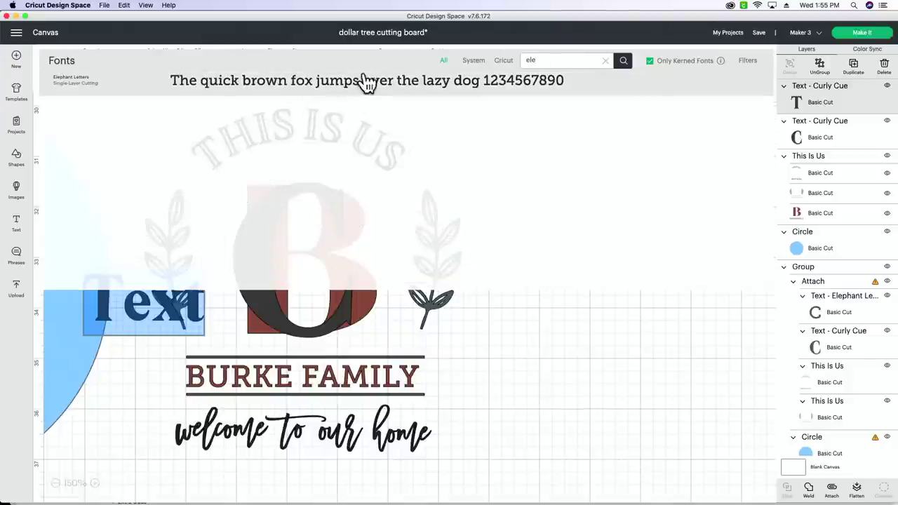
click(371, 90)
Step: Change the Elephant Letters text to the family's surname plus FAMILY in capitals and move it over the design's original family-name line
drag(179, 308, 582, 352)
double_click(589, 355)
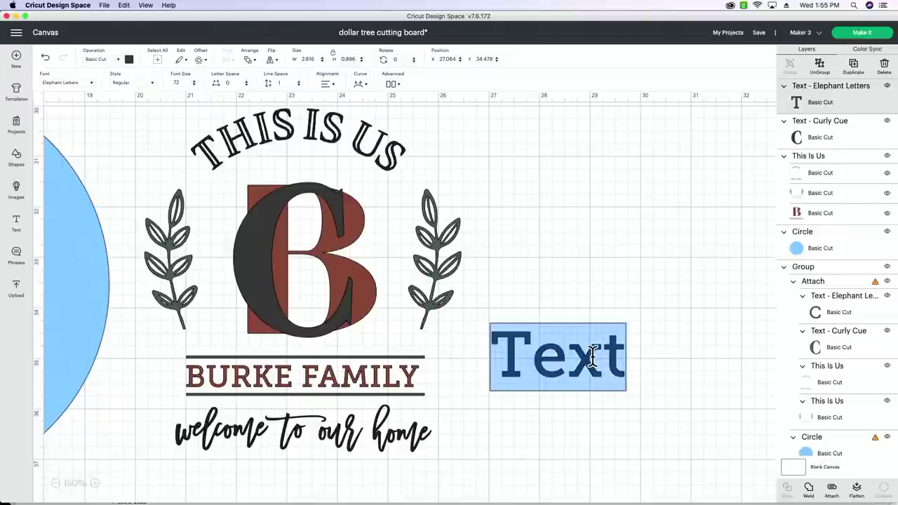
text(CRAWFO)
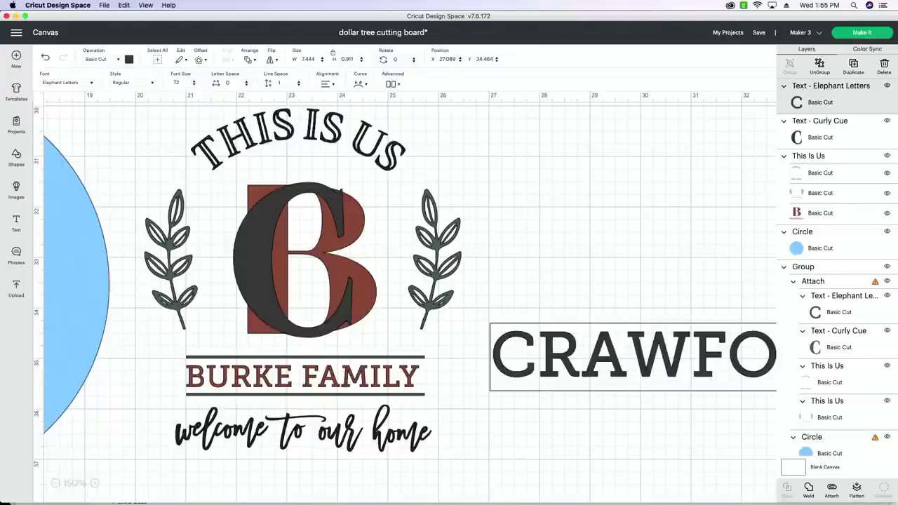
text(RD)
key(Return)
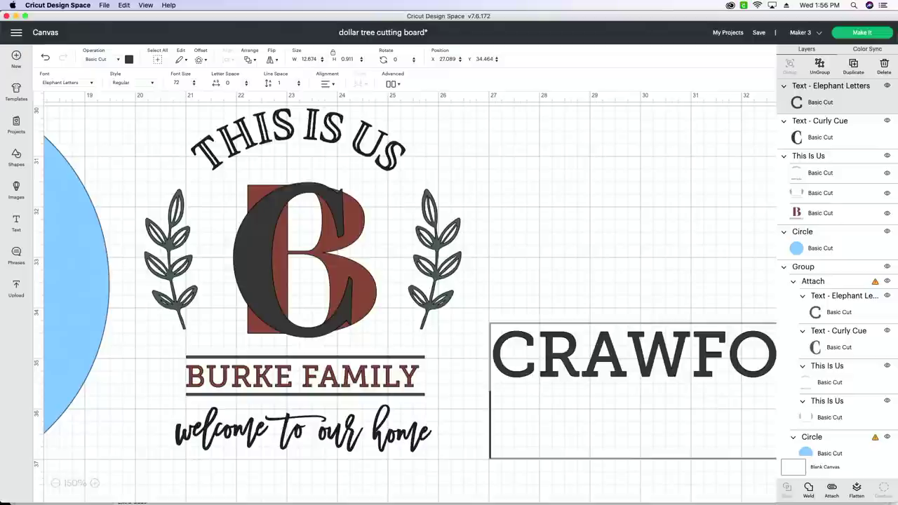
key(BackSpace)
drag(674, 377, 494, 372)
click(585, 421)
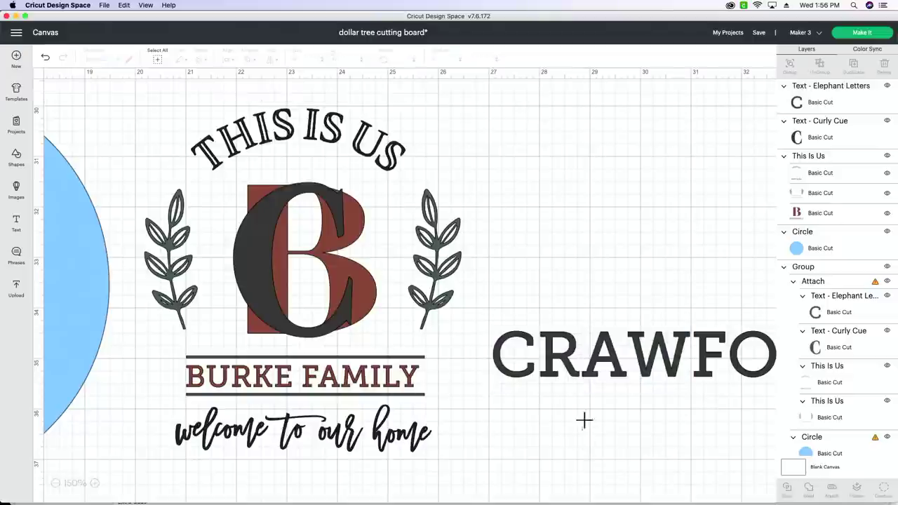
drag(592, 382, 214, 383)
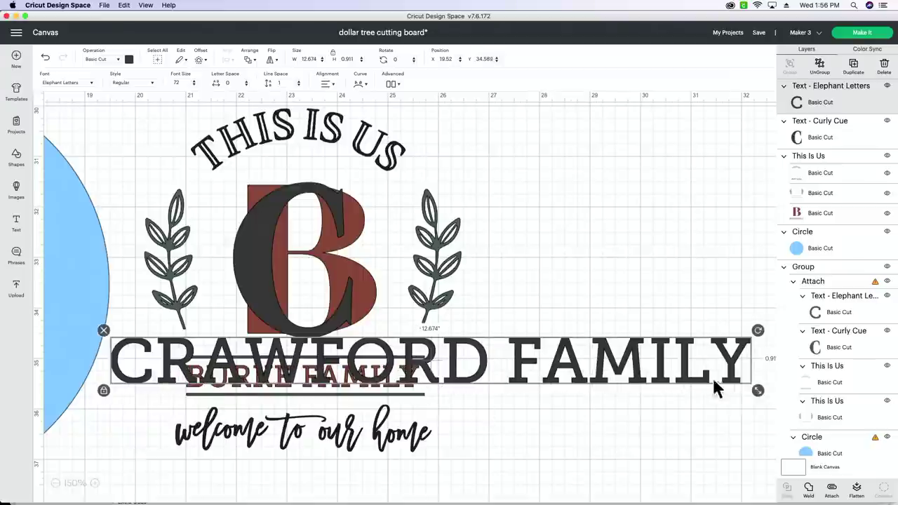
Step: Shrink the family-name text to about 4.45 by 0.32 inches, fit it between the two lines, and hide the maroon B layer
drag(760, 391, 419, 388)
drag(366, 375, 364, 377)
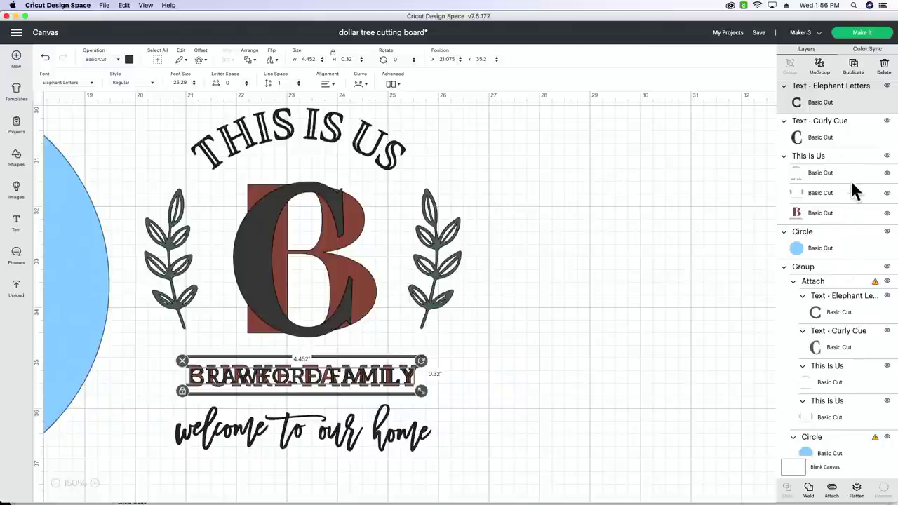
click(888, 214)
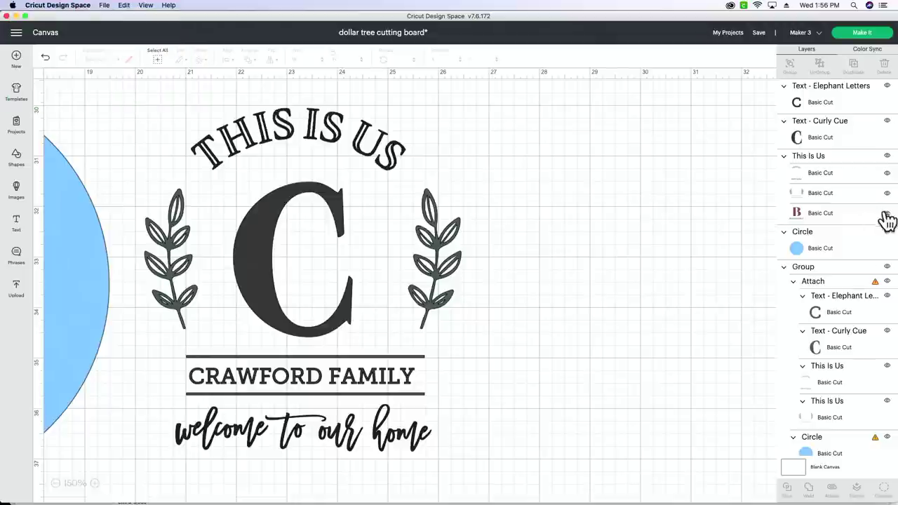
click(887, 214)
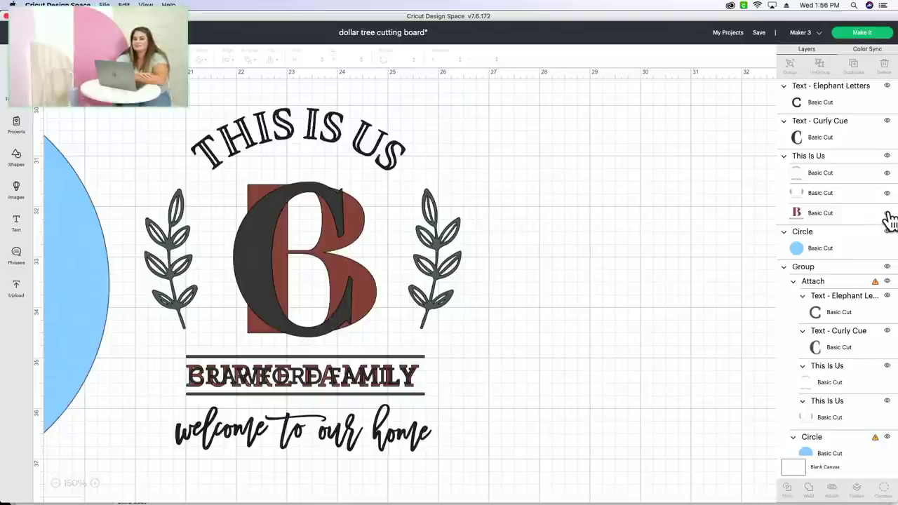
click(886, 213)
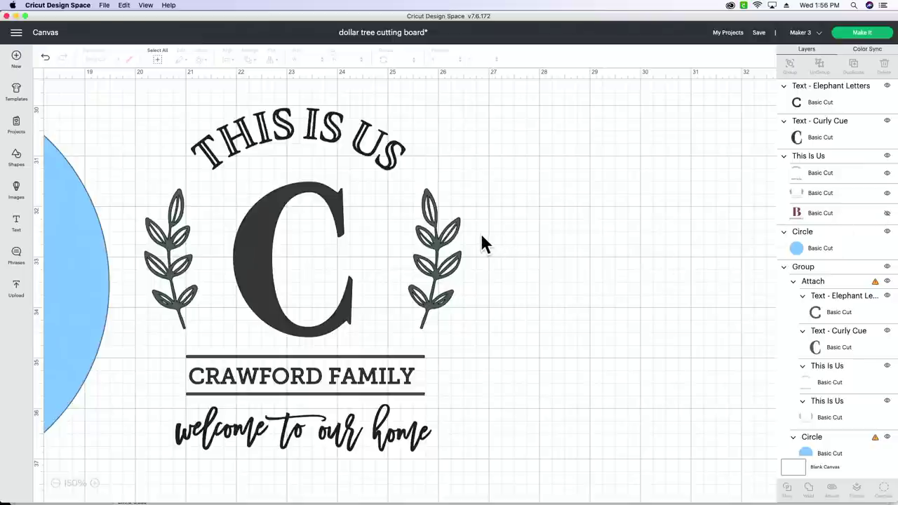
Step: Weld the complete This Is Us design with the new initial and family name, then scale the result to about 4.54 by 4.92 inches
drag(435, 165, 155, 486)
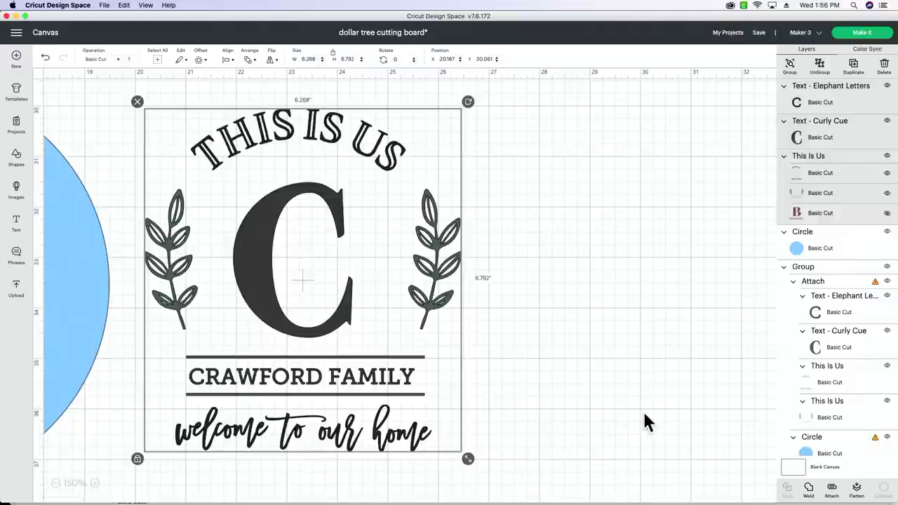
click(811, 491)
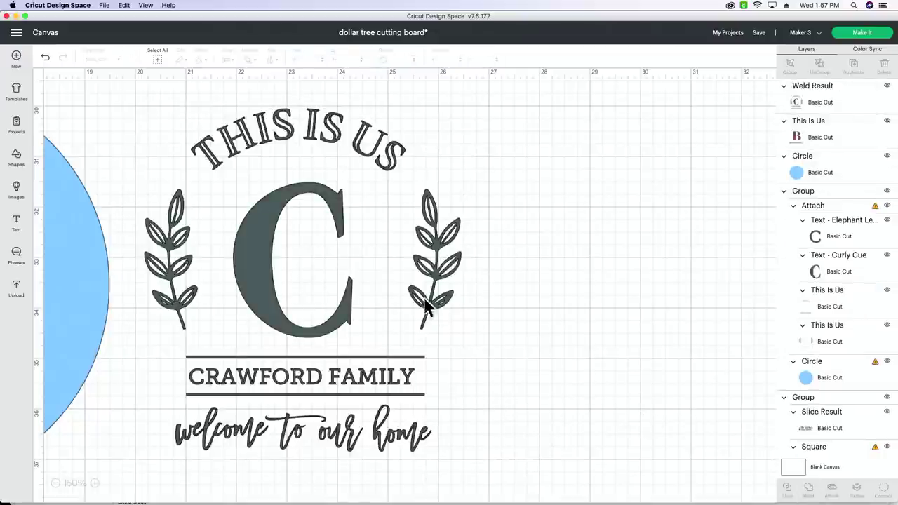
drag(427, 303, 454, 323)
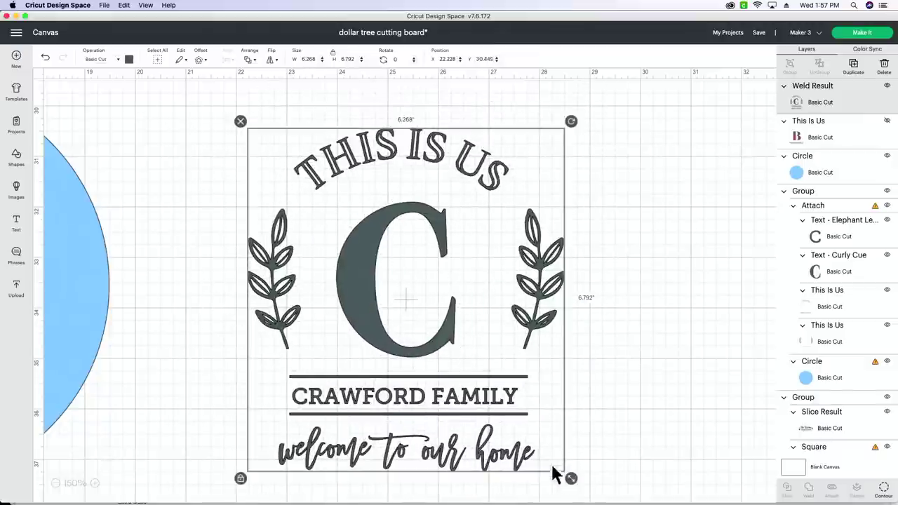
drag(570, 477, 434, 376)
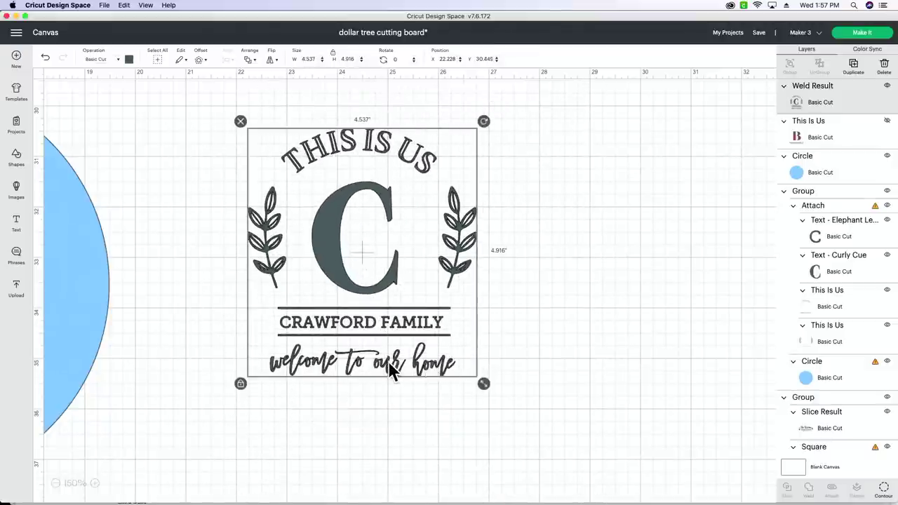
Step: Move the welded design onto the large blue circle, resize it to about 6.25 by 6.77 inches, and roughly centre it inside
scroll(396, 362, left, 10)
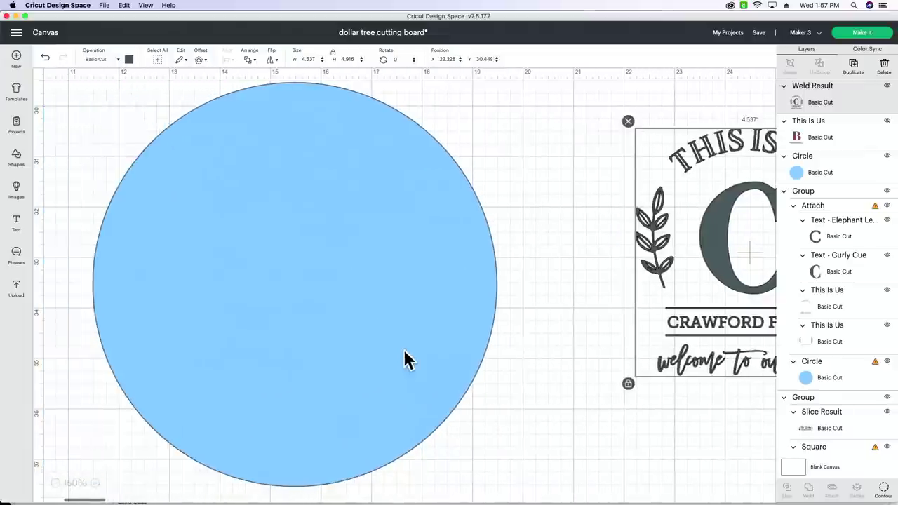
drag(693, 324, 230, 286)
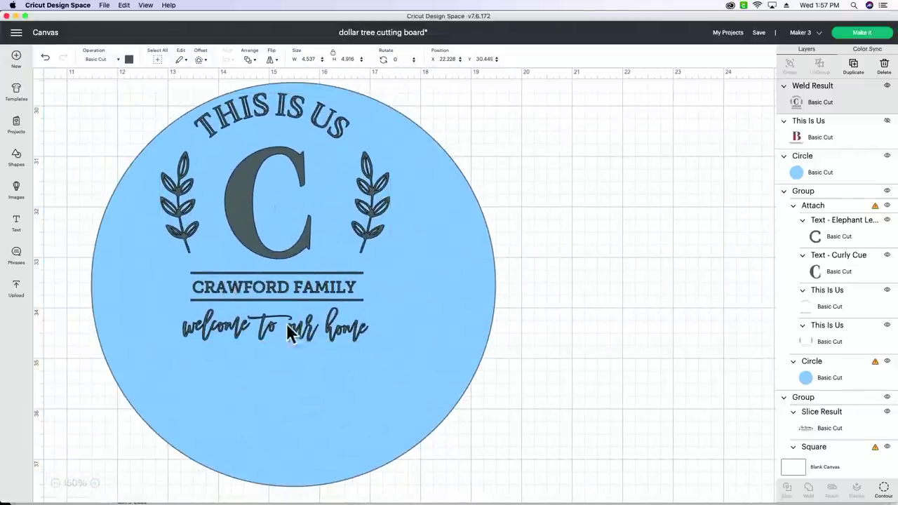
click(288, 330)
drag(398, 353, 497, 453)
drag(304, 365, 279, 367)
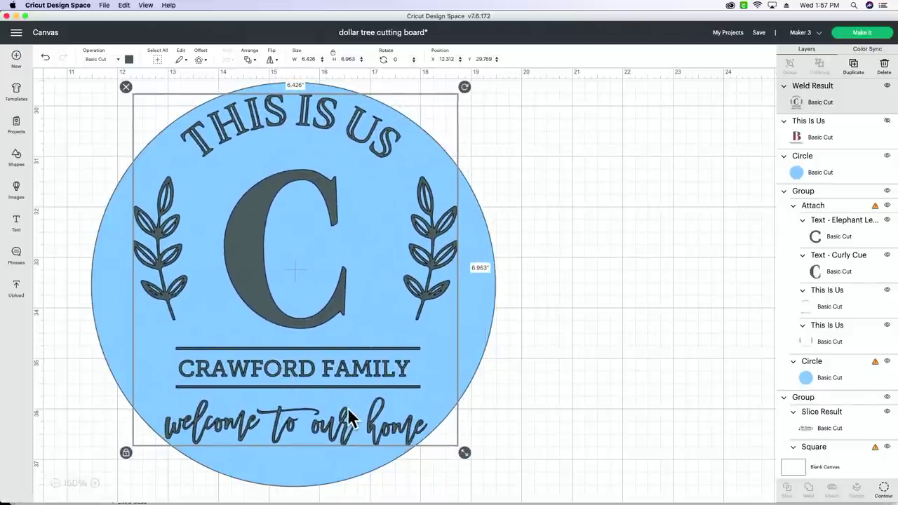
drag(465, 453, 455, 442)
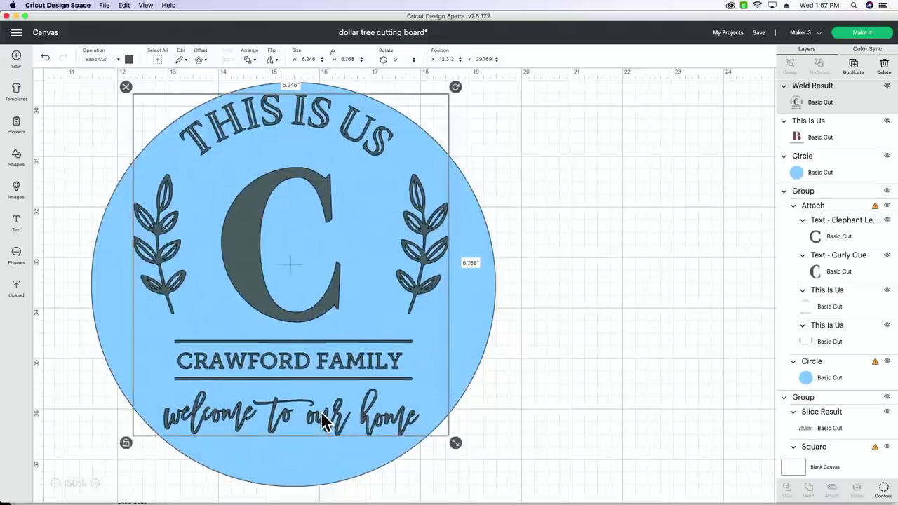
drag(322, 421, 337, 428)
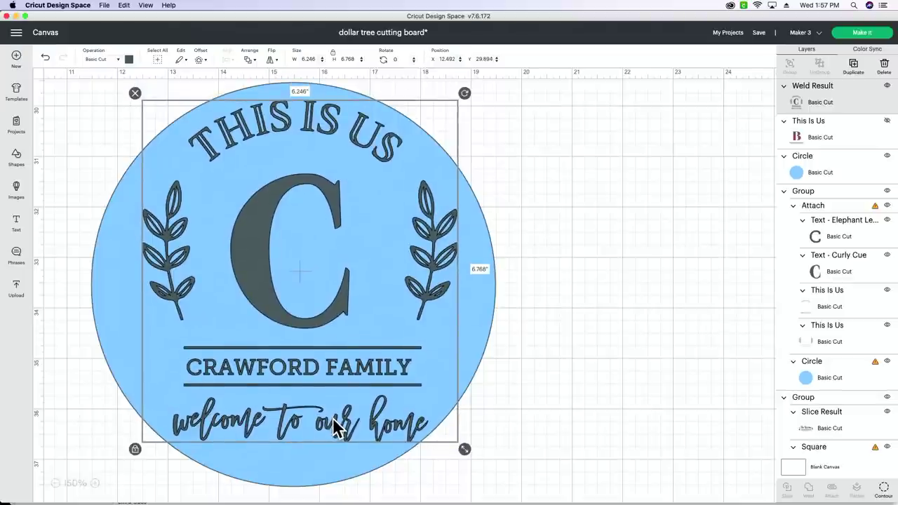